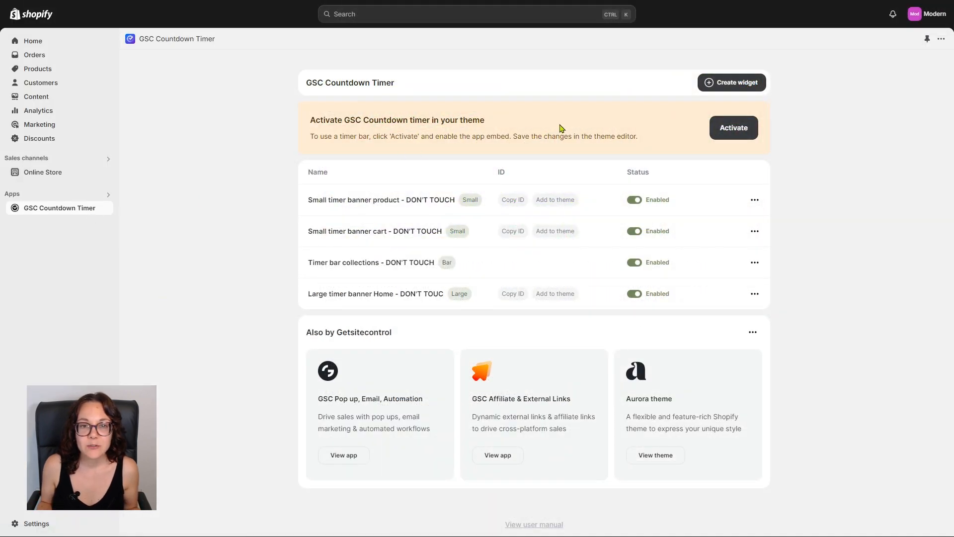
# Look over the storefront's cart and home page for the countdown timer placements.
pyautogui.click(732, 82)
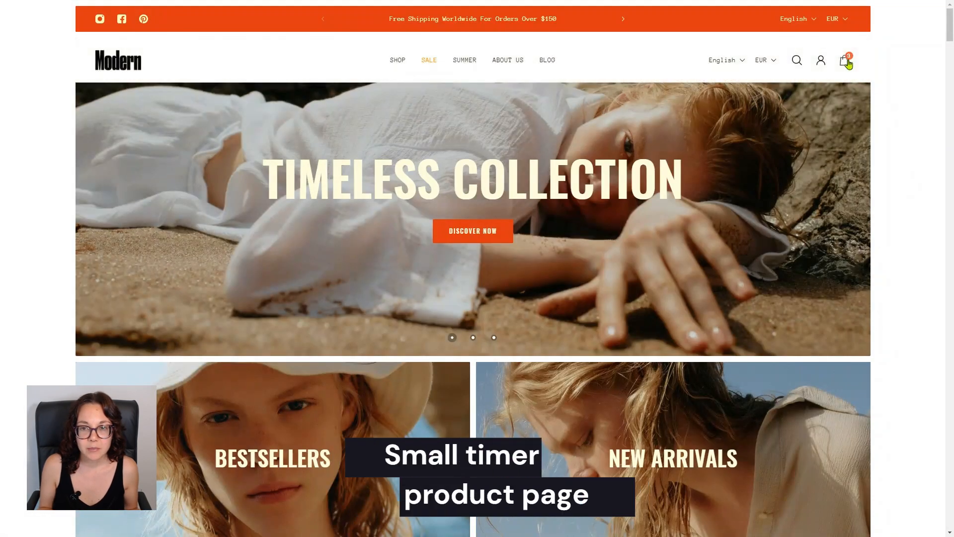
pyautogui.click(846, 60)
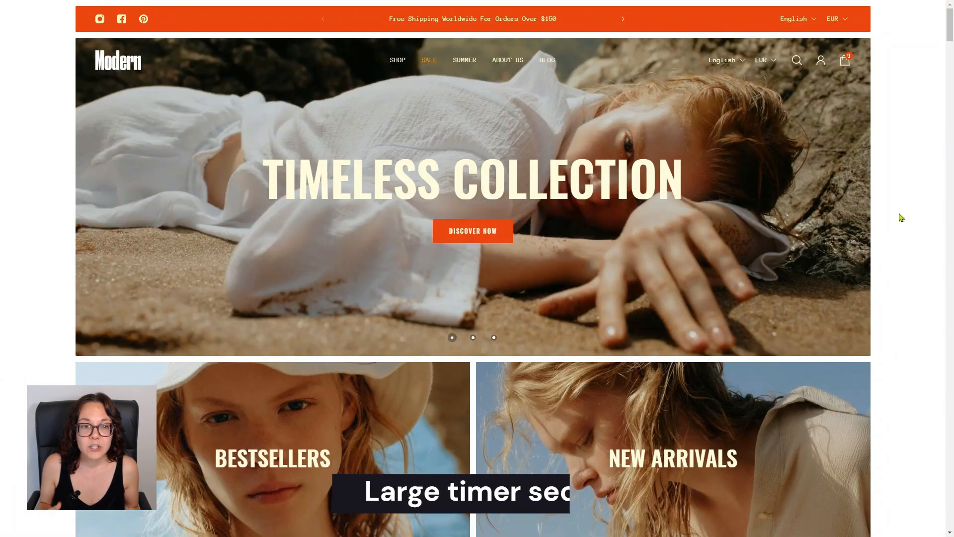
pyautogui.scroll(-10, 901, 217)
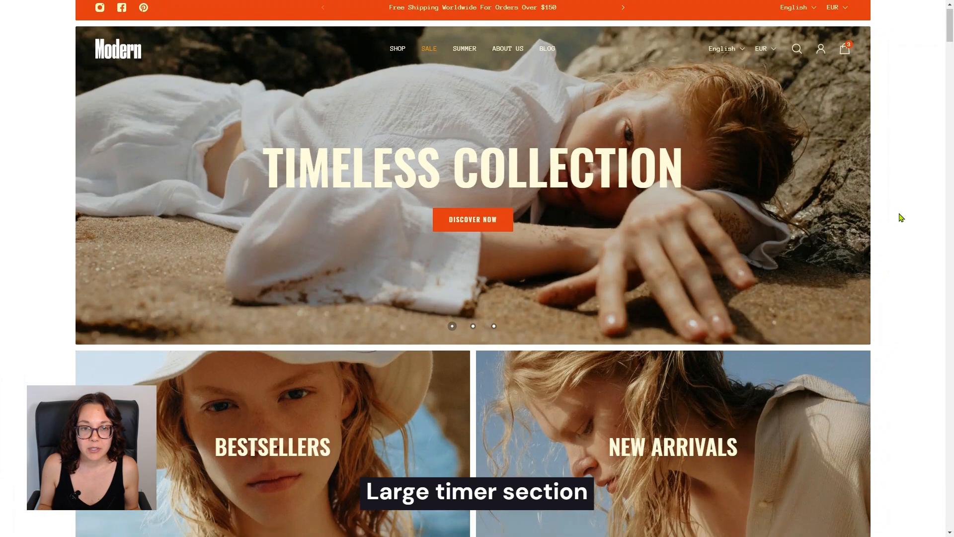
pyautogui.scroll(-6, 900, 216)
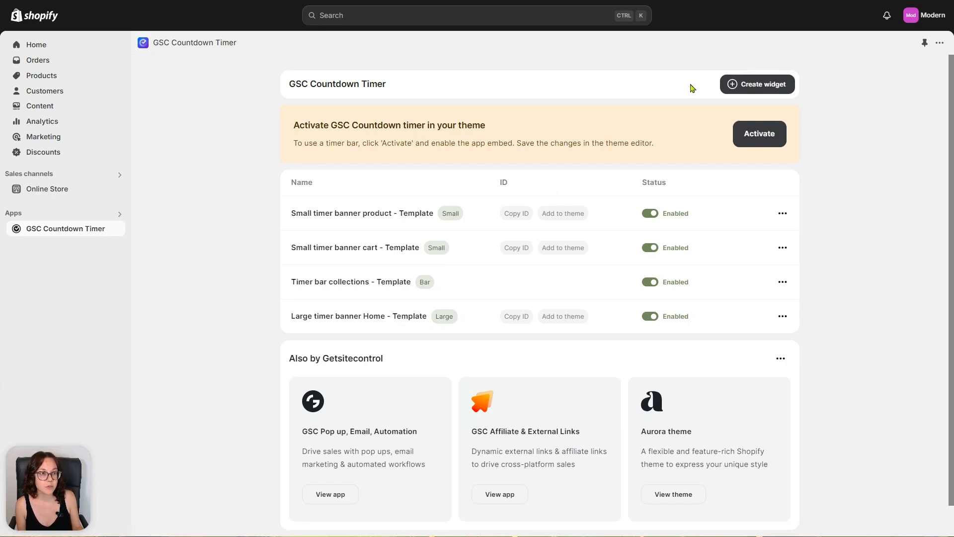
# Create a large countdown timer widget and apply the preset showing a man in orange sunglasses.
pyautogui.click(752, 86)
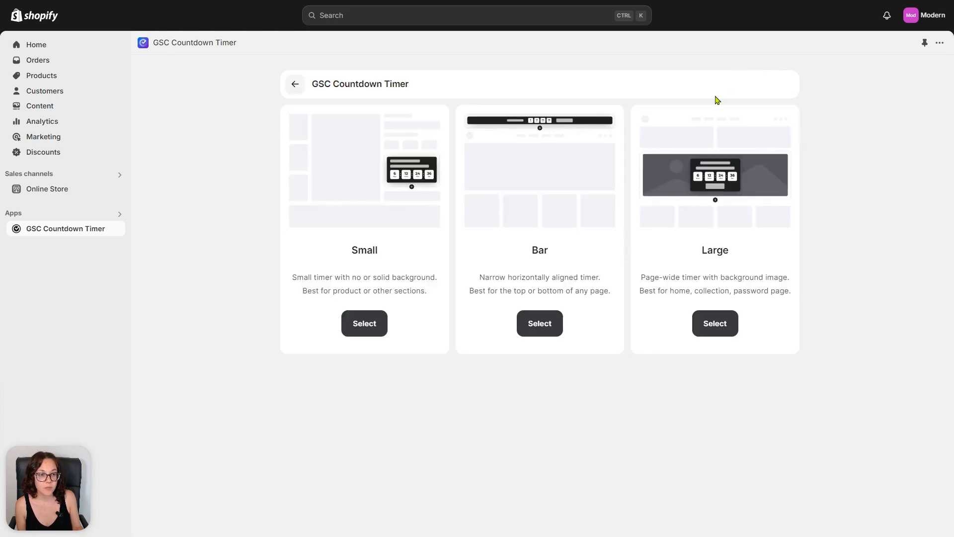
pyautogui.click(716, 323)
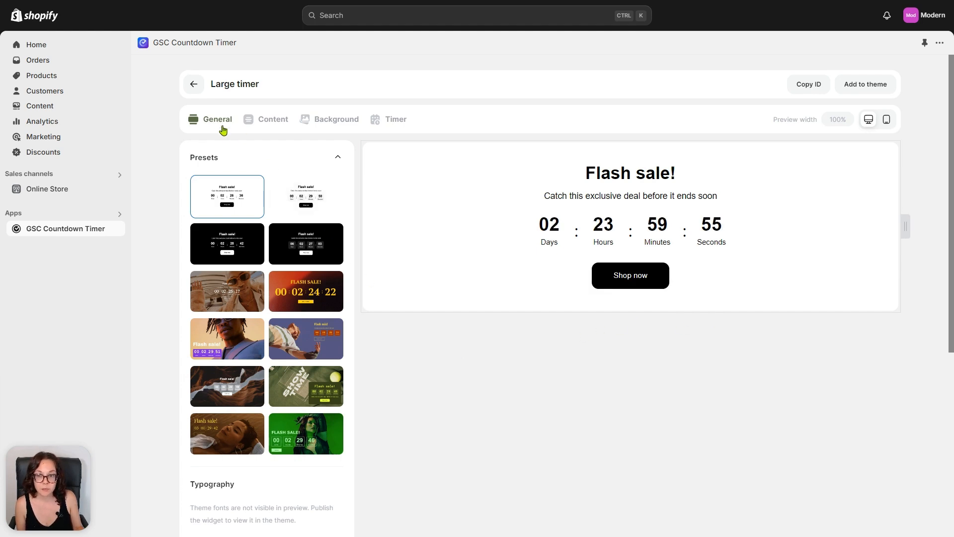
pyautogui.click(230, 295)
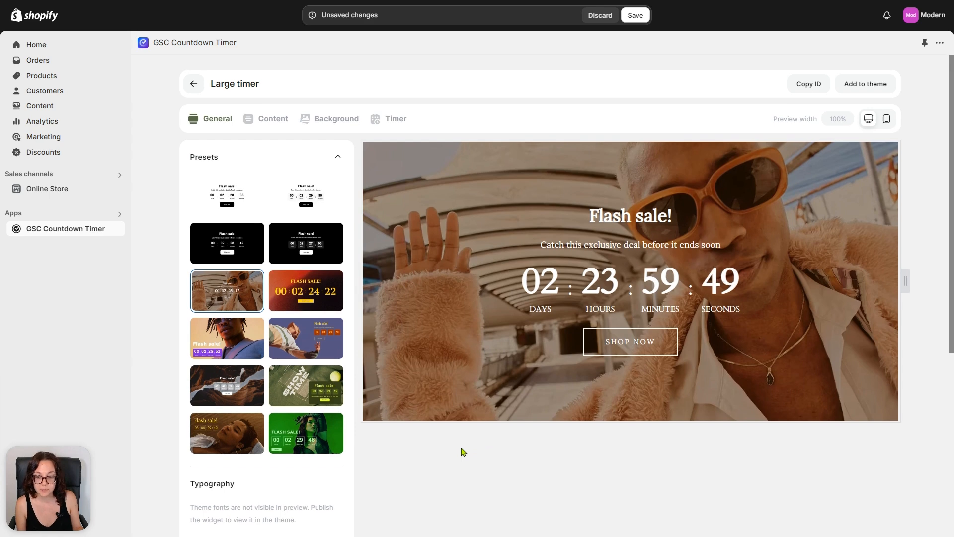
# Set the widget's first and second fonts to the theme font and the third font to Quicksand.
pyautogui.scroll(-6, 462, 452)
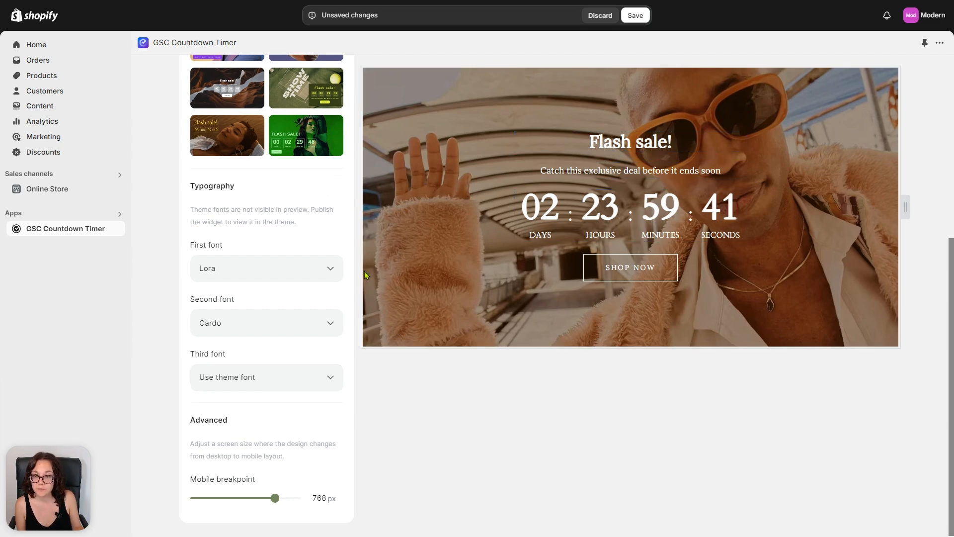
pyautogui.click(330, 269)
pyautogui.scroll(5, 293, 323)
pyautogui.click(294, 302)
pyautogui.click(315, 328)
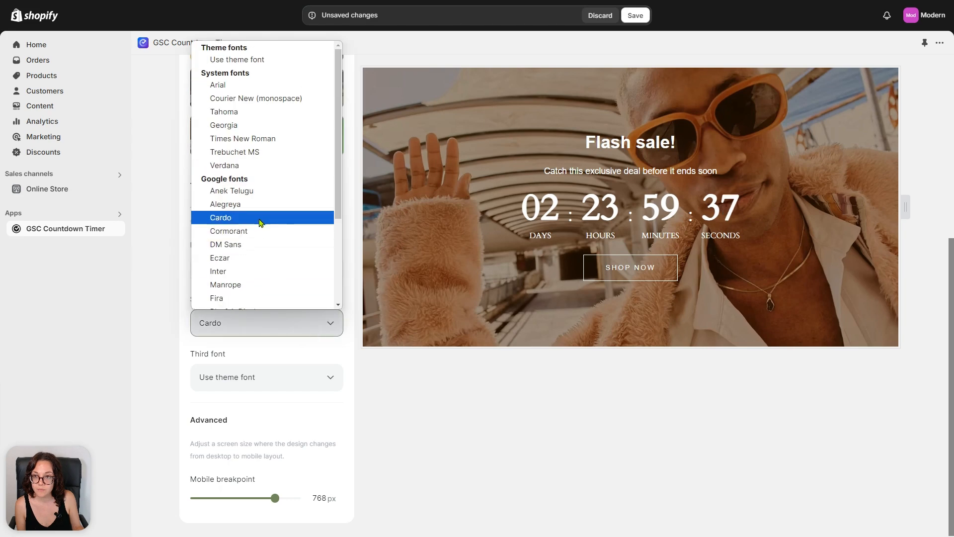
pyautogui.click(249, 59)
pyautogui.click(268, 376)
pyautogui.scroll(-5, 263, 338)
pyautogui.click(263, 307)
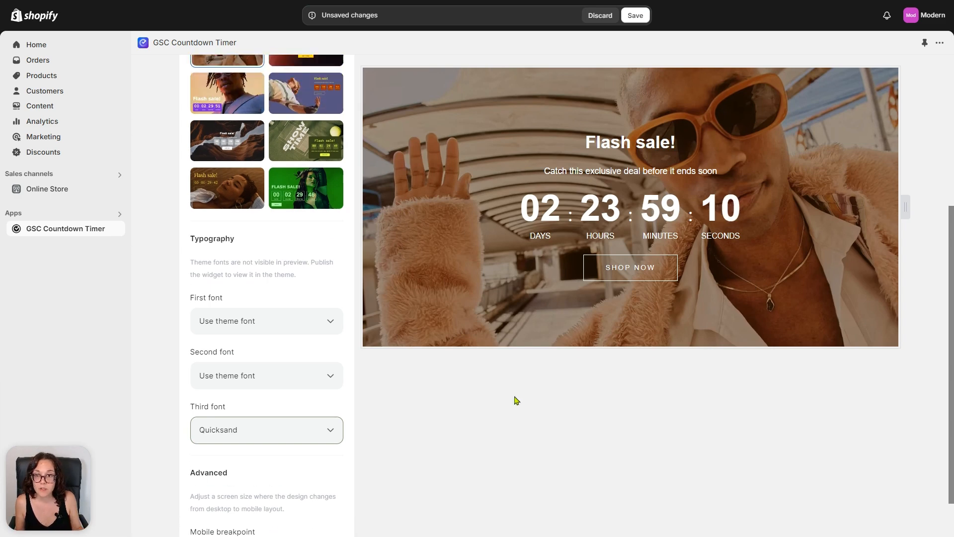
# Replace the "Flash sale!" heading text with "All beachwear 20% off".
pyautogui.scroll(6, 514, 398)
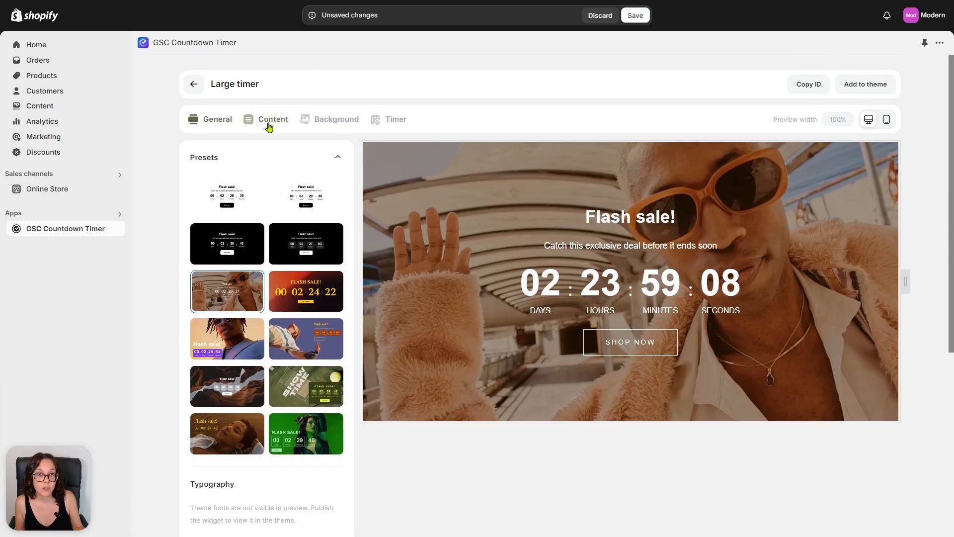
pyautogui.click(268, 128)
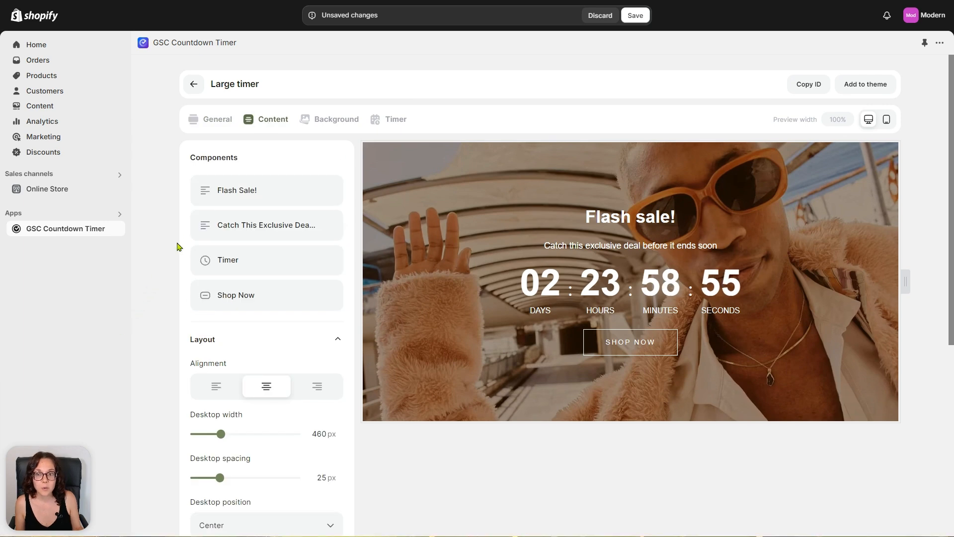
pyautogui.click(255, 193)
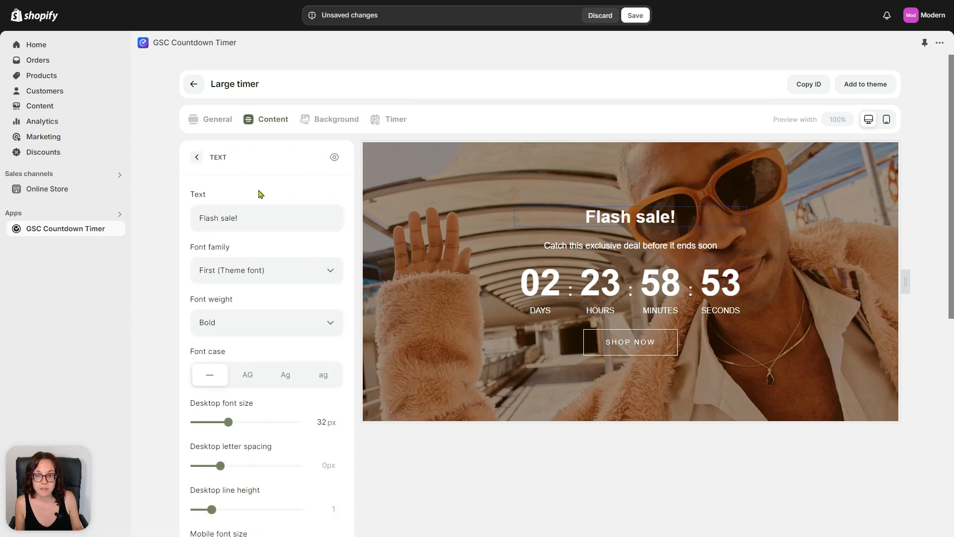
pyautogui.tripleClick(258, 220)
pyautogui.write('All beachwear 20% off')
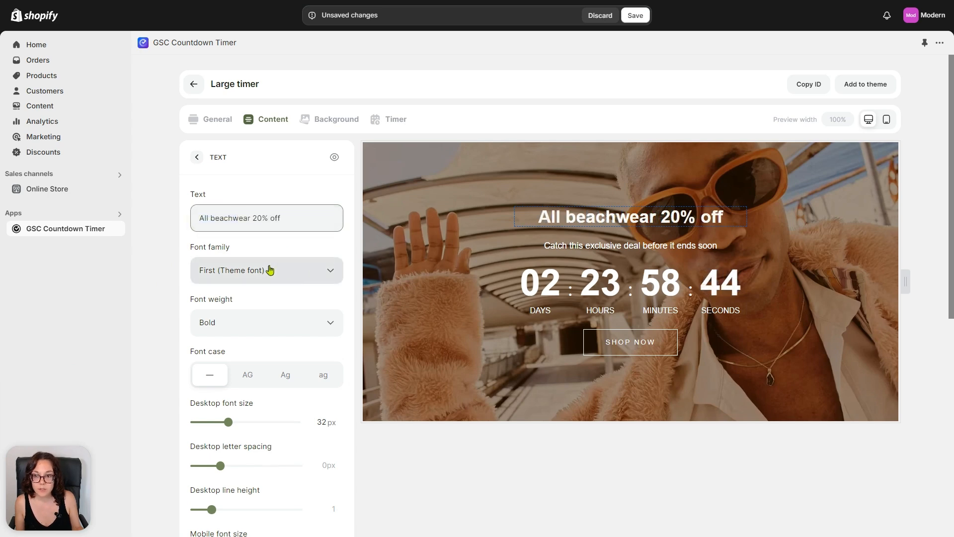
# Style the heading in the third font (Quicksand), all caps, 80 px on desktop, and check it in the mobile preview.
pyautogui.click(295, 272)
pyautogui.click(231, 318)
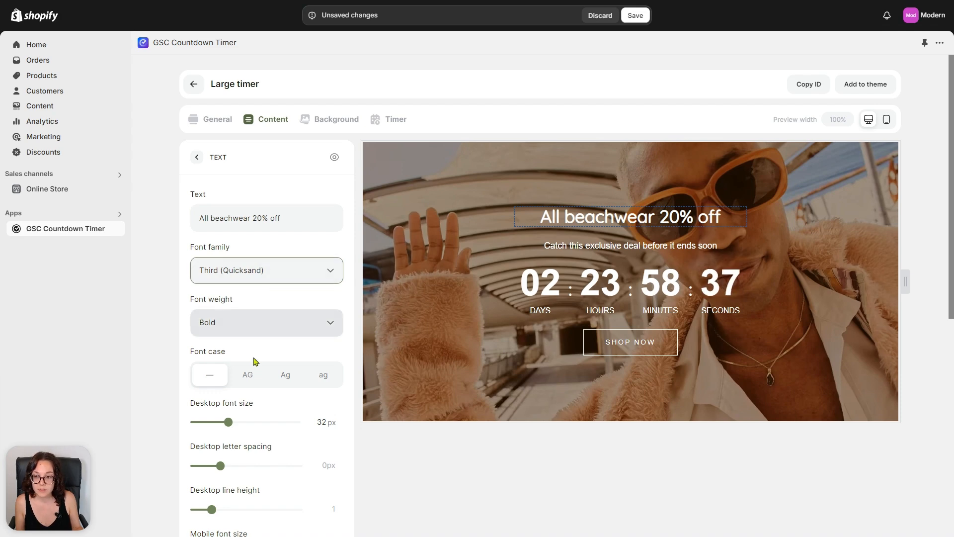
pyautogui.click(249, 374)
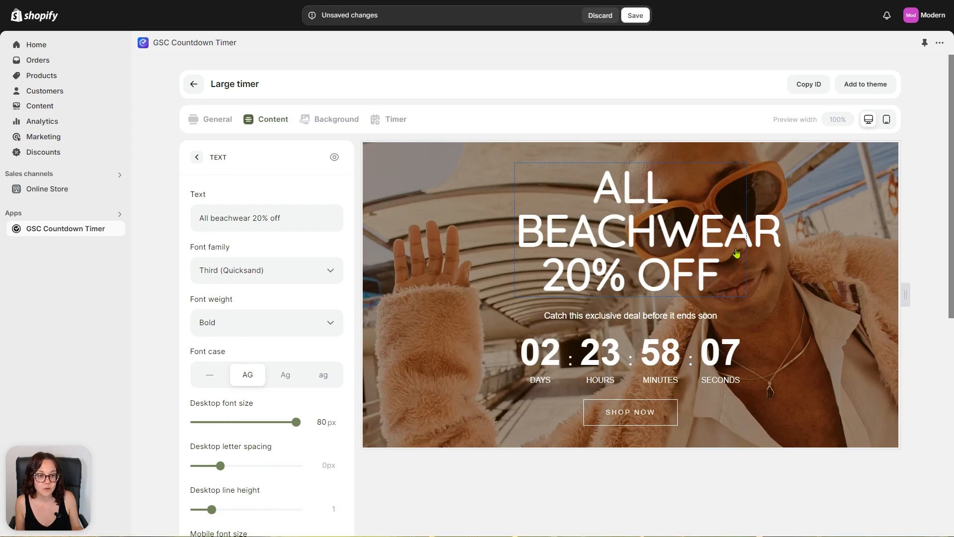
pyautogui.click(886, 120)
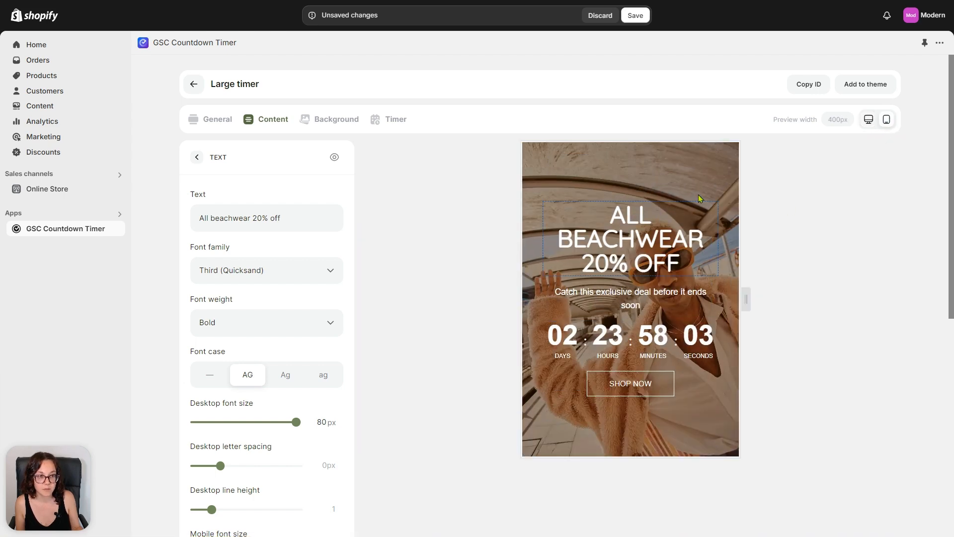
pyautogui.click(869, 119)
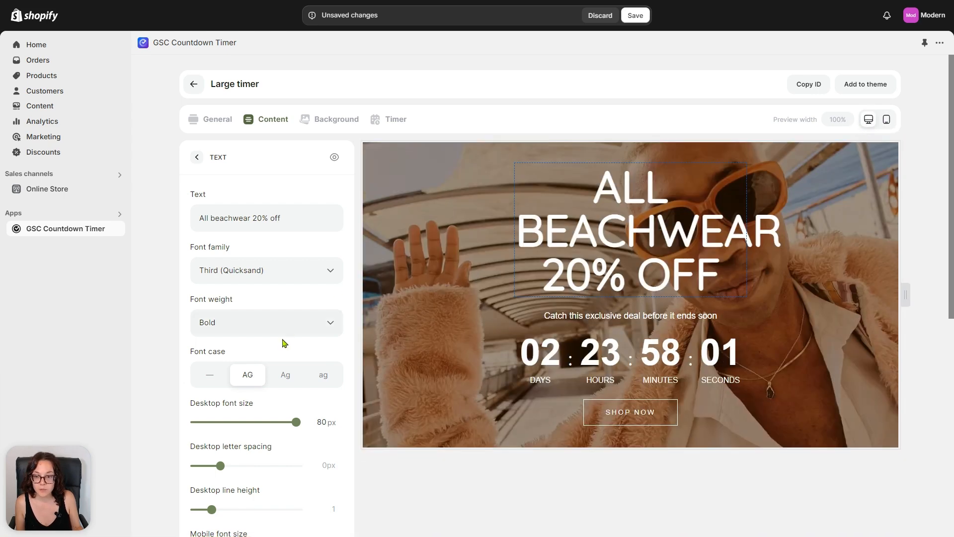
# Set the heading's font color to #fffdde and return to the component list.
pyautogui.scroll(-1, 284, 342)
pyautogui.scroll(-5, 285, 343)
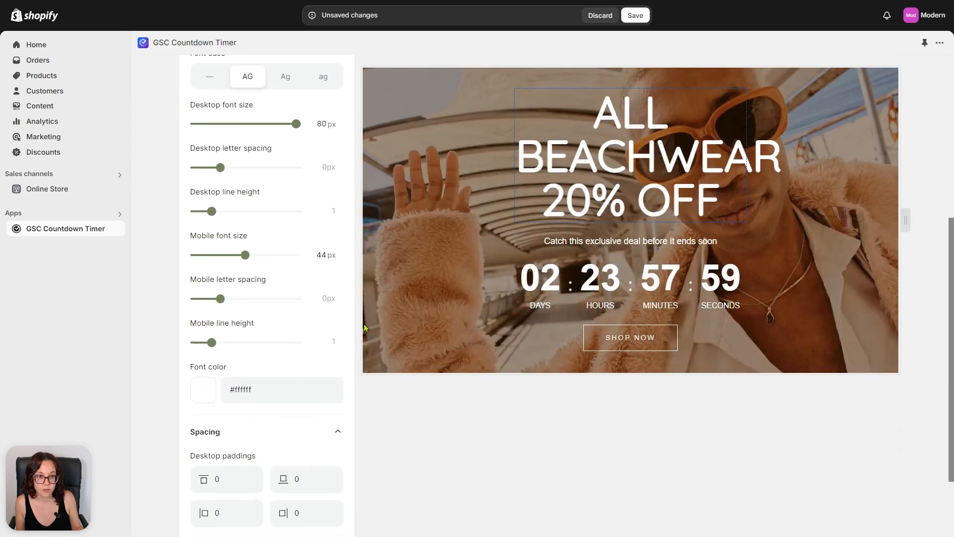
pyautogui.moveTo(285, 389); pyautogui.dragTo(204, 409)
pyautogui.write('#fffdde')
pyautogui.scroll(6, 305, 330)
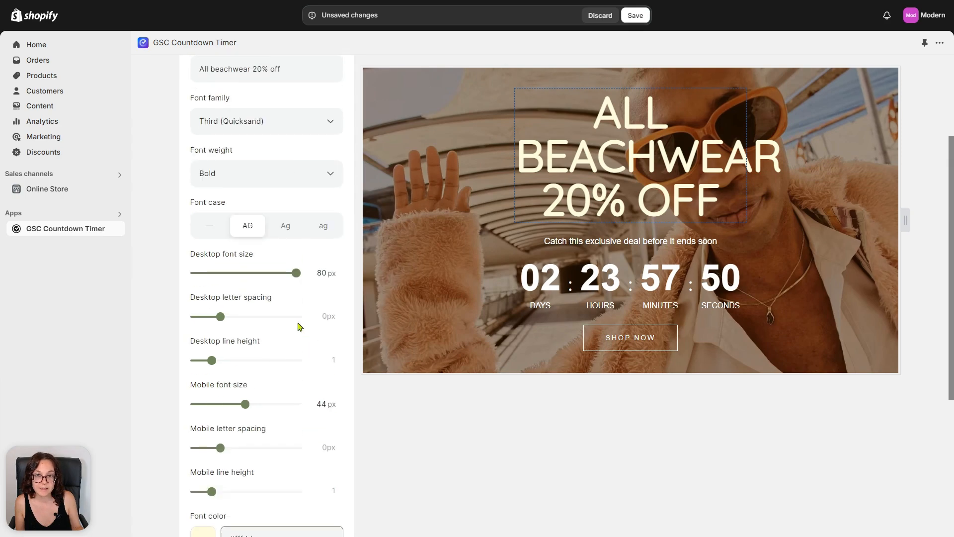
pyautogui.click(203, 162)
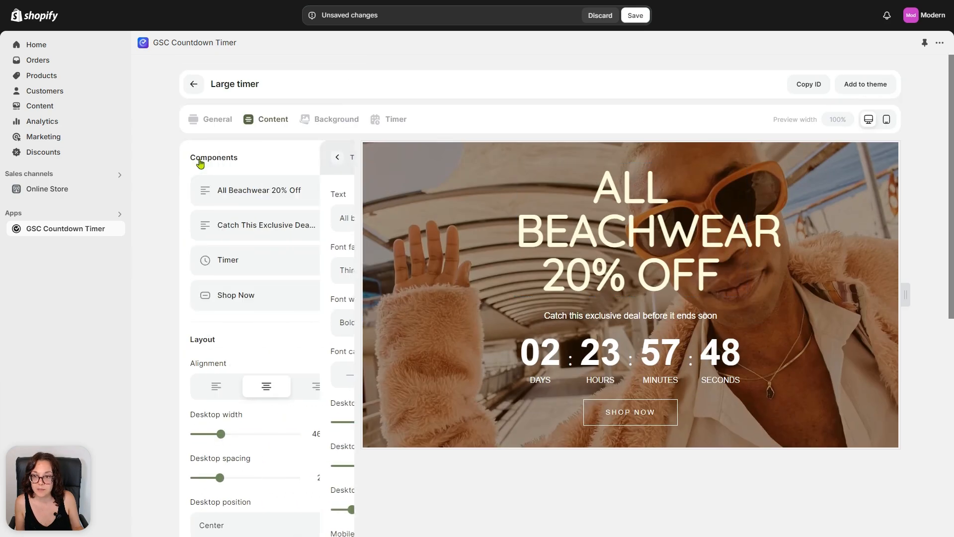
# Change the subtitle to "Hurry up and grab your favorites while you can!" at 18 px on desktop, and check the mobile preview.
pyautogui.click(245, 224)
pyautogui.moveTo(201, 217); pyautogui.dragTo(397, 219)
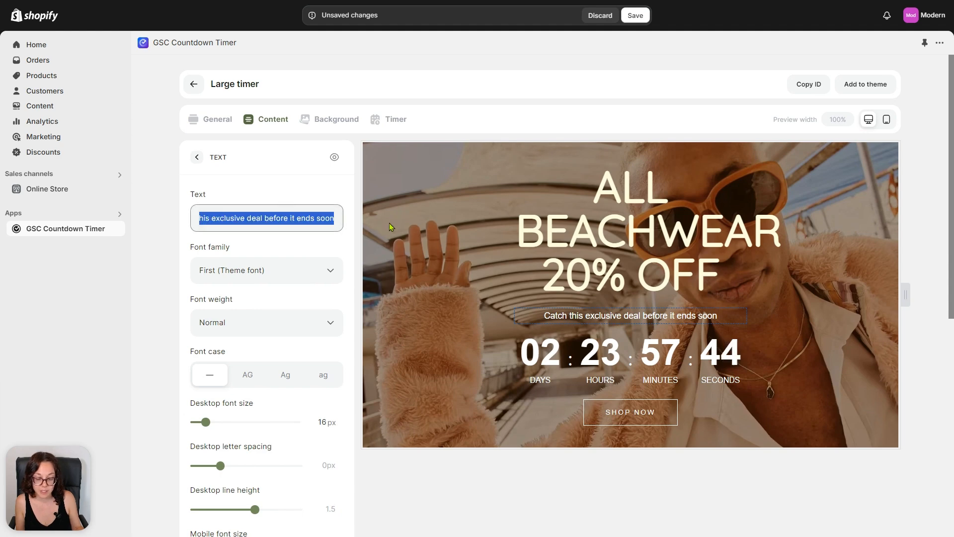
pyautogui.write('Hurry up and grab your favorites while you can!')
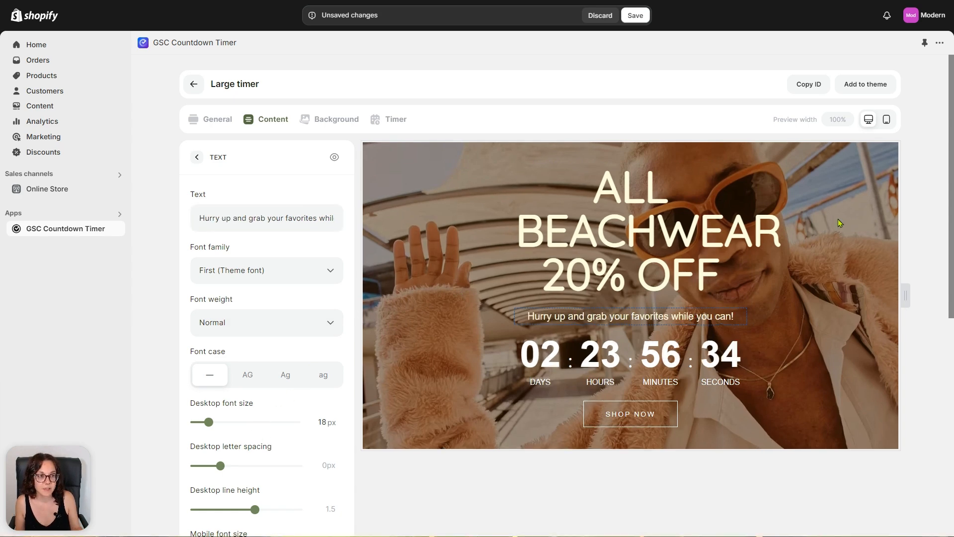
pyautogui.click(886, 120)
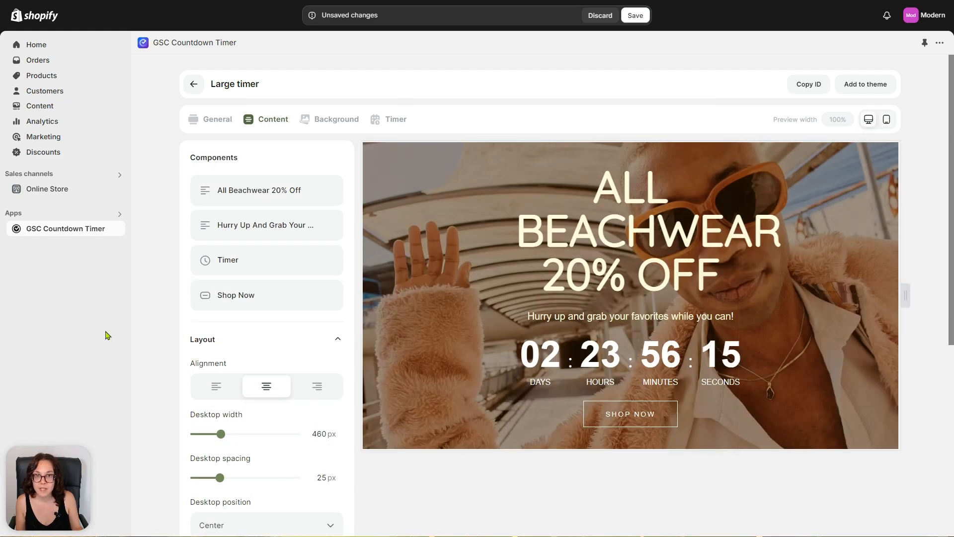
# Set the timer component's desktop width to 60% and look through its digit and label settings.
pyautogui.click(258, 266)
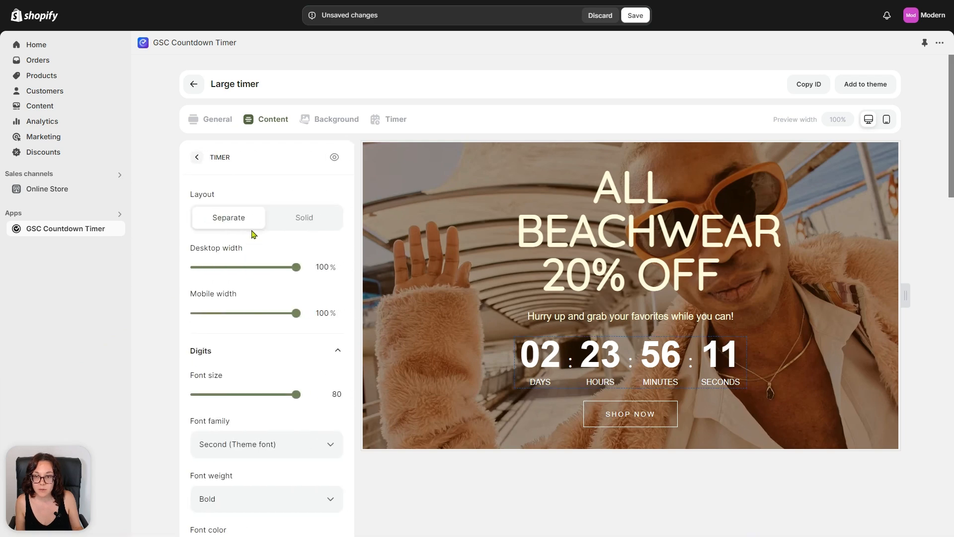
pyautogui.moveTo(297, 266); pyautogui.dragTo(240, 279)
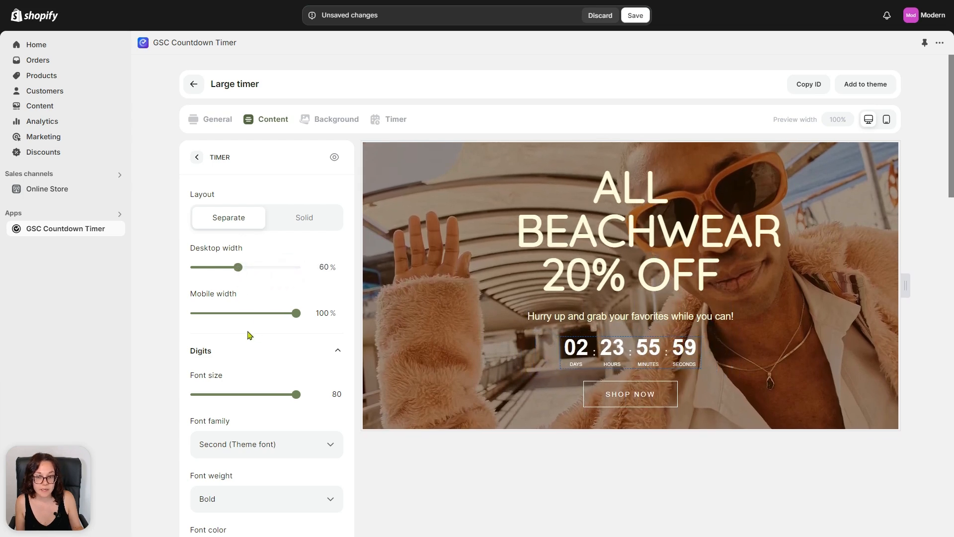
pyautogui.scroll(-5, 234, 359)
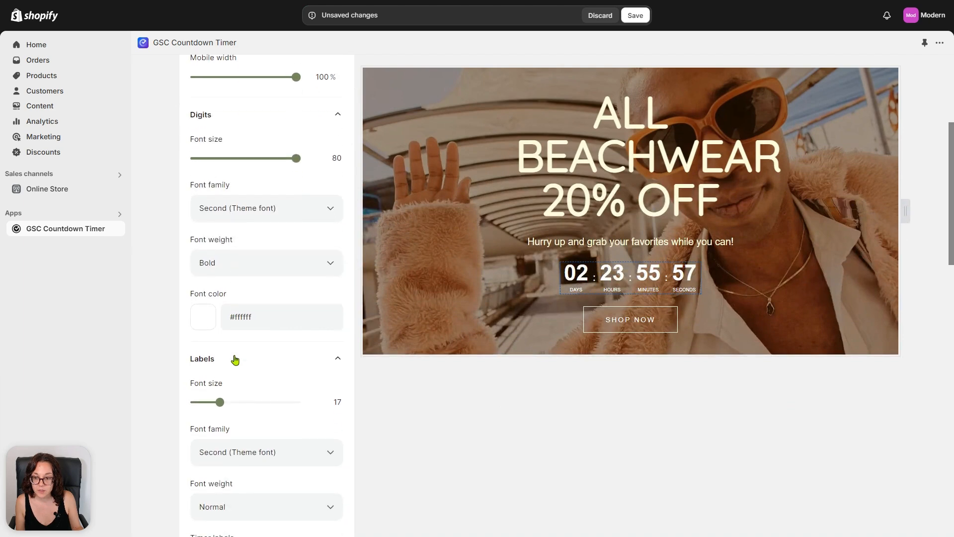
pyautogui.scroll(-1, 235, 359)
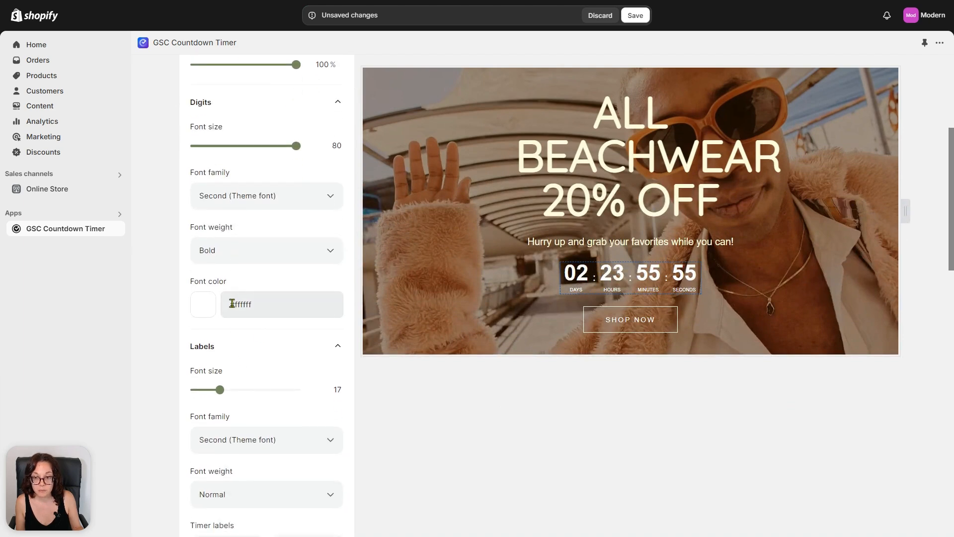
pyautogui.scroll(-3, 244, 307)
pyautogui.scroll(-6, 247, 313)
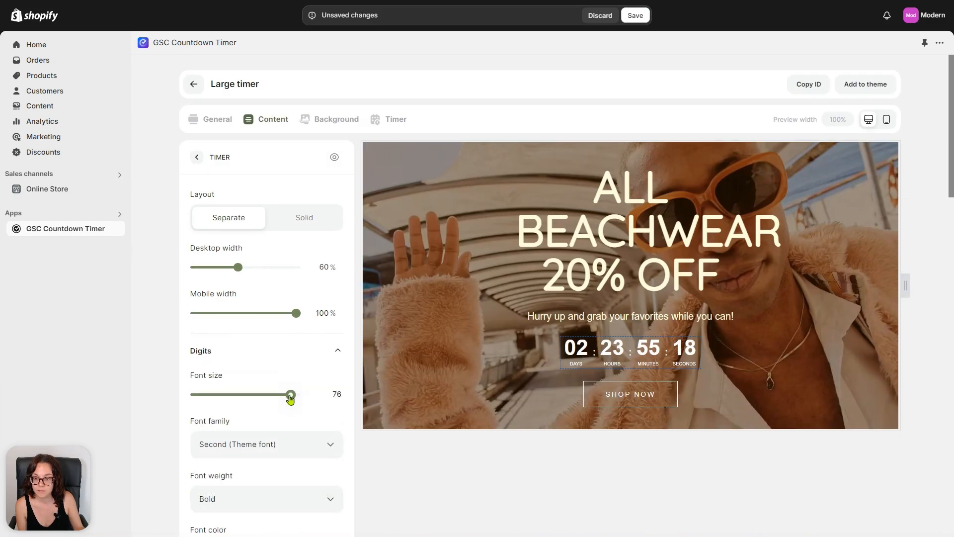
# Set the timer digits' font size to 60 and their font color to #fffdde.
pyautogui.moveTo(290, 395); pyautogui.dragTo(215, 406)
pyautogui.scroll(-3, 267, 403)
pyautogui.doubleClick(259, 404)
pyautogui.write('#fffdde')
# Adjust the timer labels' font size, set the label and separator colors to #fffdde, and check the mobile preview.
pyautogui.scroll(-3, 298, 398)
pyautogui.moveTo(218, 340)
pyautogui.mouseDown()
pyautogui.moveTo(208, 339)
pyautogui.moveTo(229, 351)
pyautogui.mouseUp()
pyautogui.scroll(-6, 262, 362)
pyautogui.write('#fffdde')
pyautogui.moveTo(257, 430); pyautogui.dragTo(202, 433)
pyautogui.write('#fffdde')
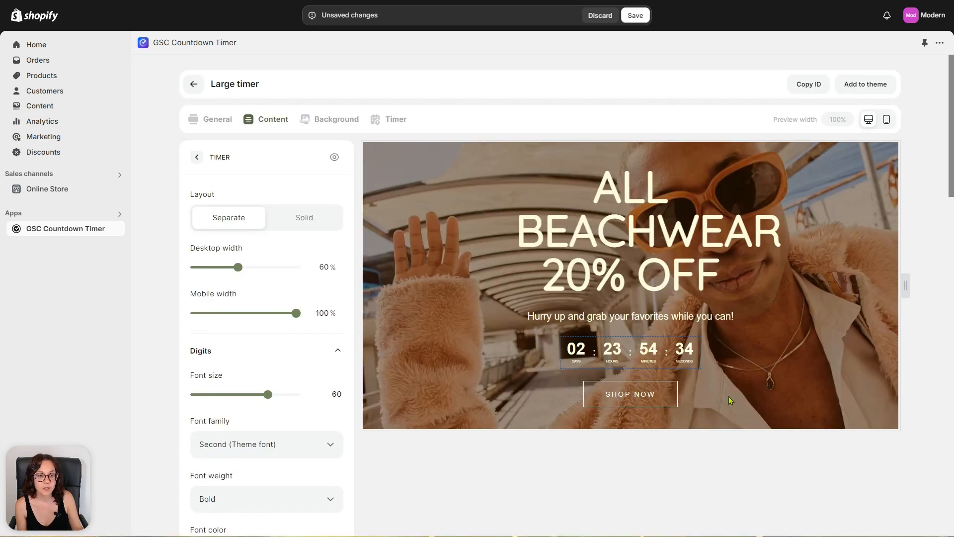
pyautogui.click(888, 121)
pyautogui.click(869, 120)
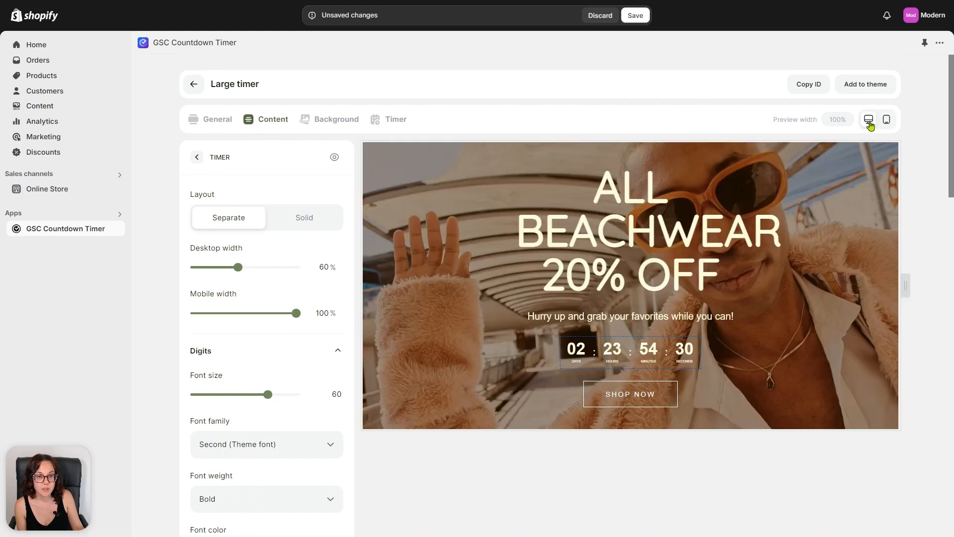
# Review the timer's spacing settings and set the Shop now button's font weight to Extra Bold.
pyautogui.scroll(-2, 304, 294)
pyautogui.scroll(-20, 305, 297)
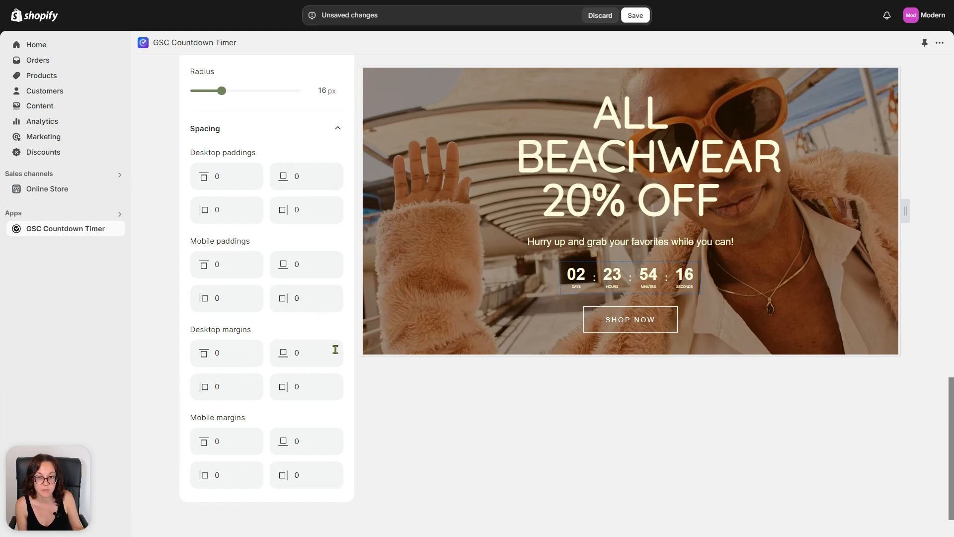
pyautogui.scroll(10, 295, 365)
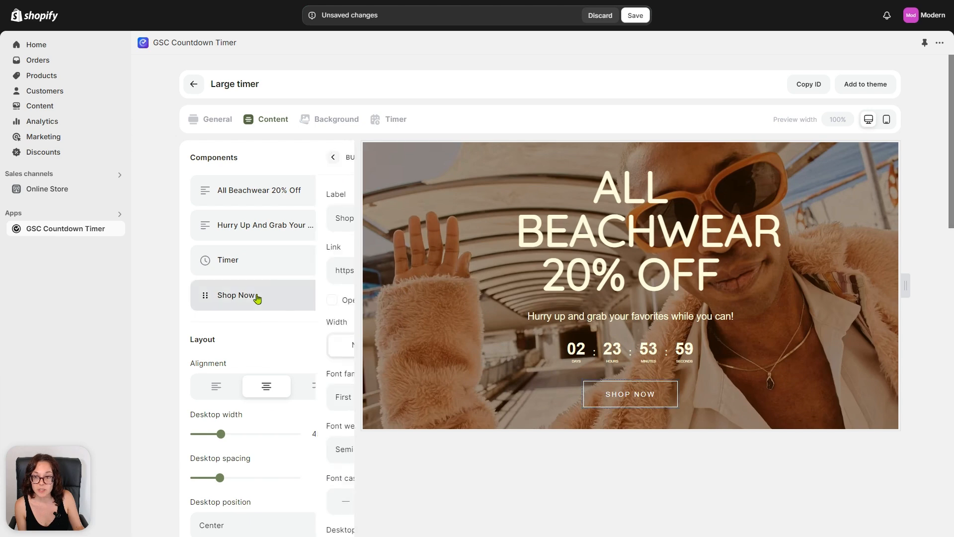
pyautogui.click(258, 297)
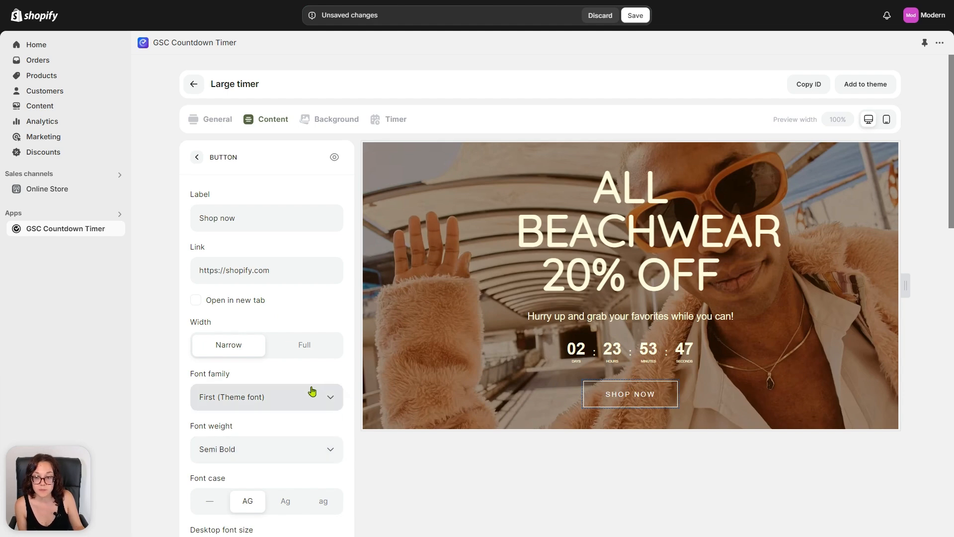
pyautogui.click(300, 449)
pyautogui.click(233, 510)
pyautogui.scroll(-6, 323, 418)
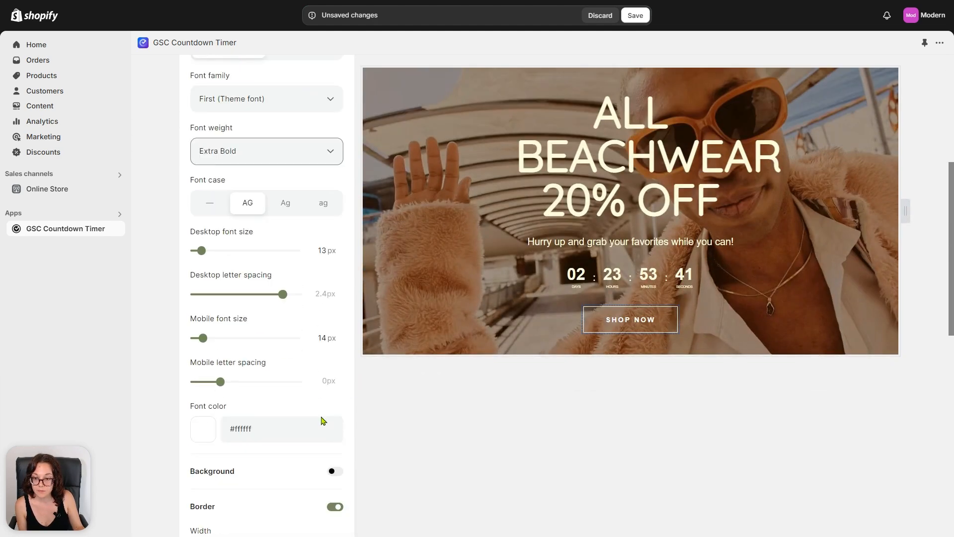
# Set both the font color and the border color of the Shop now button to #fffdde.
pyautogui.scroll(-2, 323, 420)
pyautogui.moveTo(259, 330); pyautogui.dragTo(222, 327)
pyautogui.write('#fffdde')
pyautogui.moveTo(258, 498); pyautogui.dragTo(182, 505)
pyautogui.write('#fffdde')
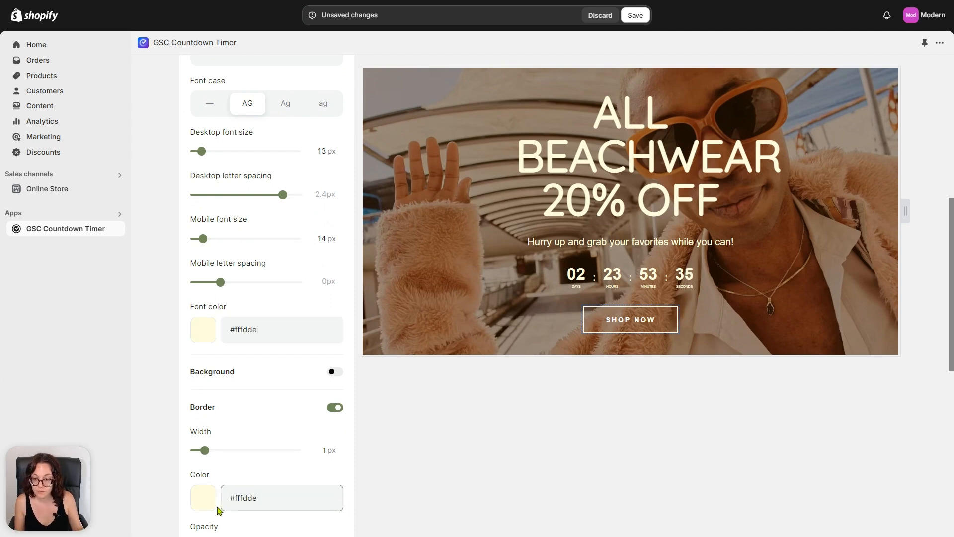
# Set the Shop now button's top and bottom desktop paddings to 14.
pyautogui.scroll(-9, 230, 421)
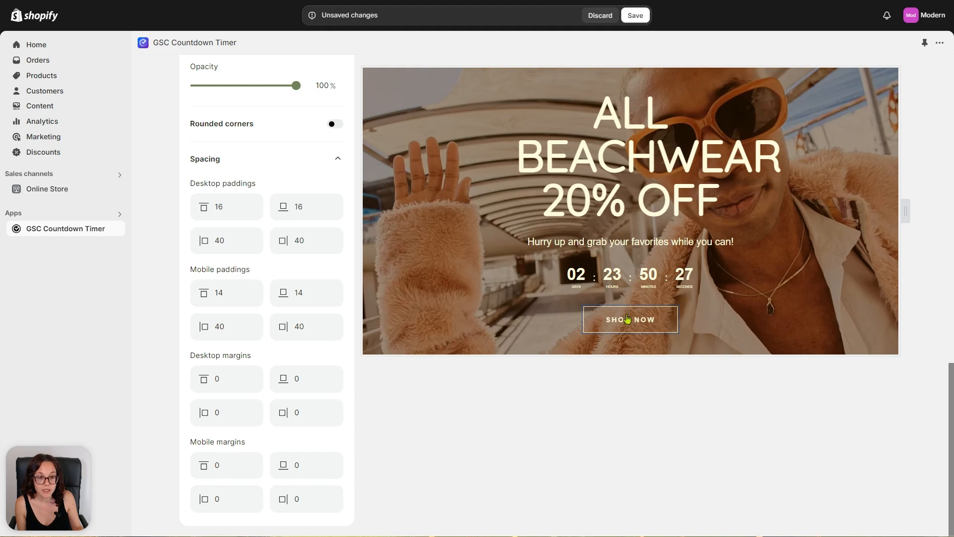
pyautogui.click(256, 203)
pyautogui.click(256, 204)
pyautogui.click(257, 211)
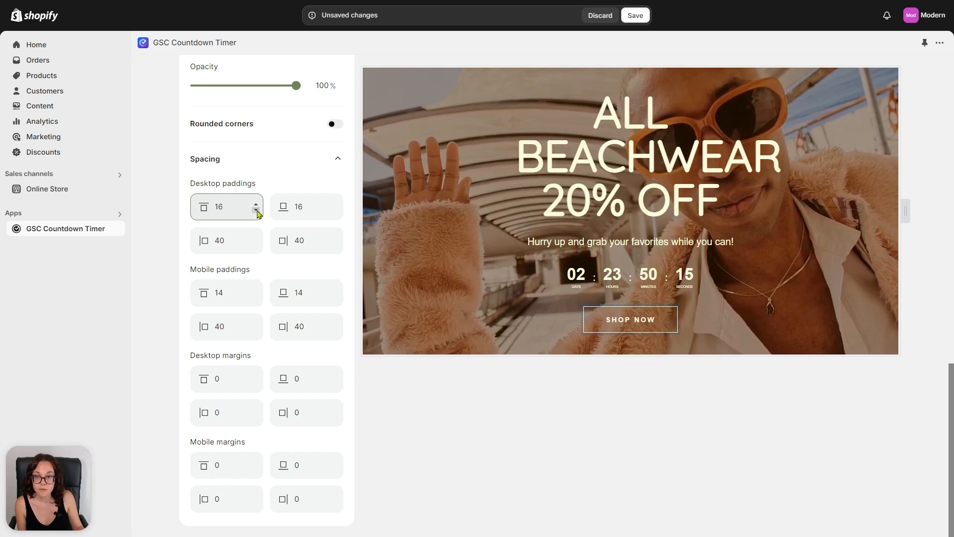
pyautogui.click(257, 211)
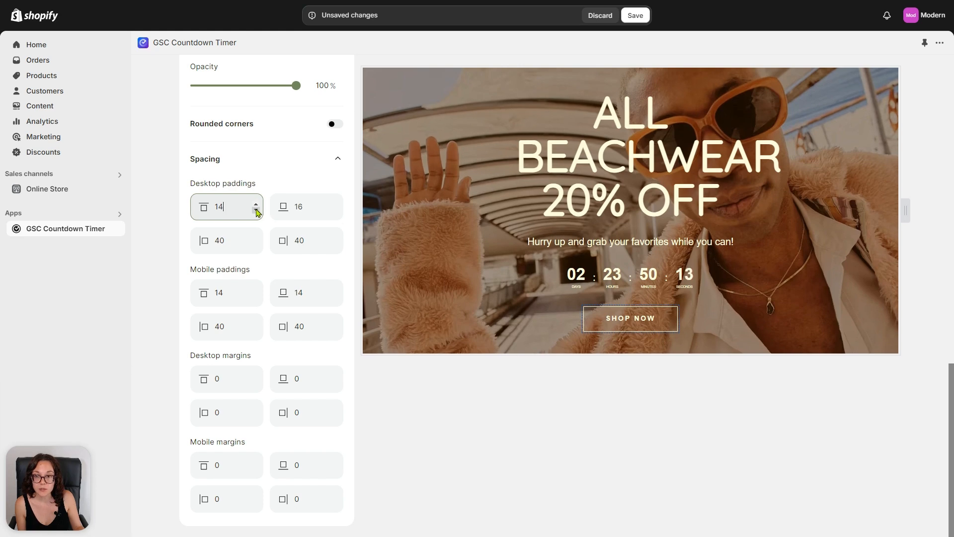
pyautogui.click(337, 210)
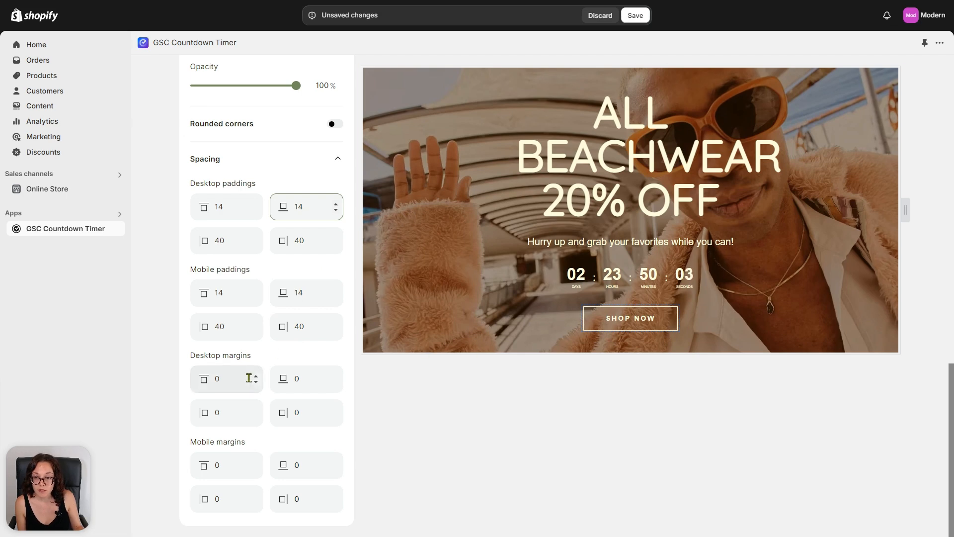
# Try a desktop top margin of 45 on the Shop now button and take it back.
pyautogui.moveTo(257, 379); pyautogui.dragTo(257, 378)
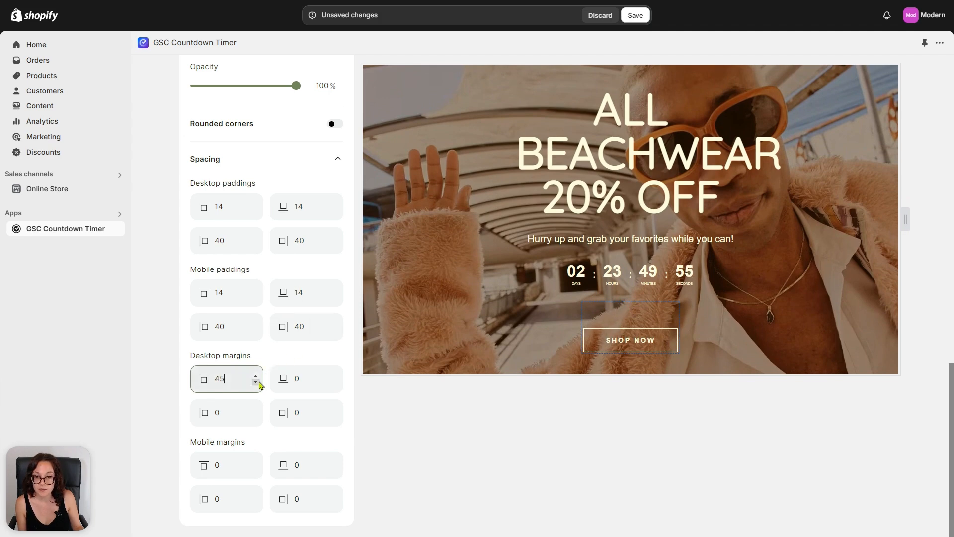
pyautogui.moveTo(257, 382); pyautogui.dragTo(257, 381)
# Return to the component list and set the content layout's desktop width to 1200 px.
pyautogui.scroll(15, 259, 385)
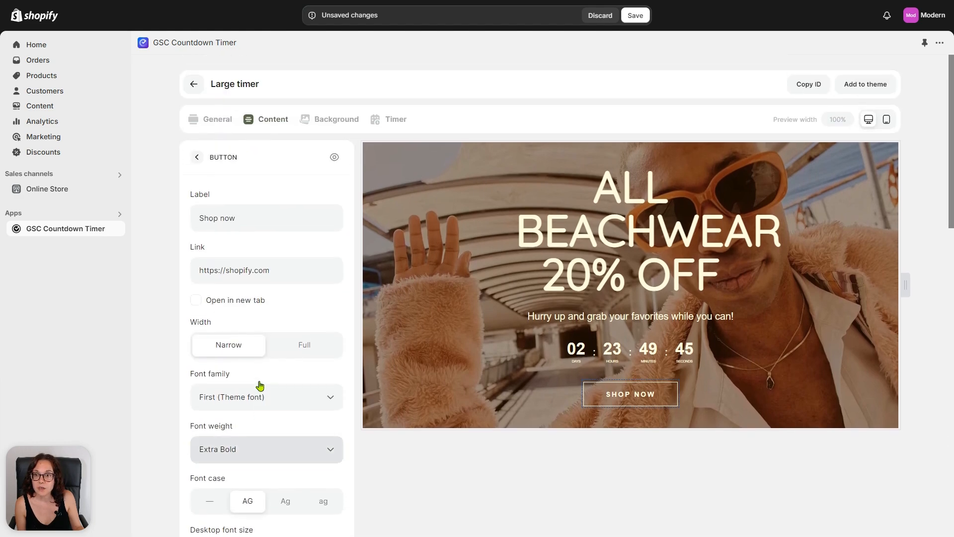
pyautogui.click(198, 157)
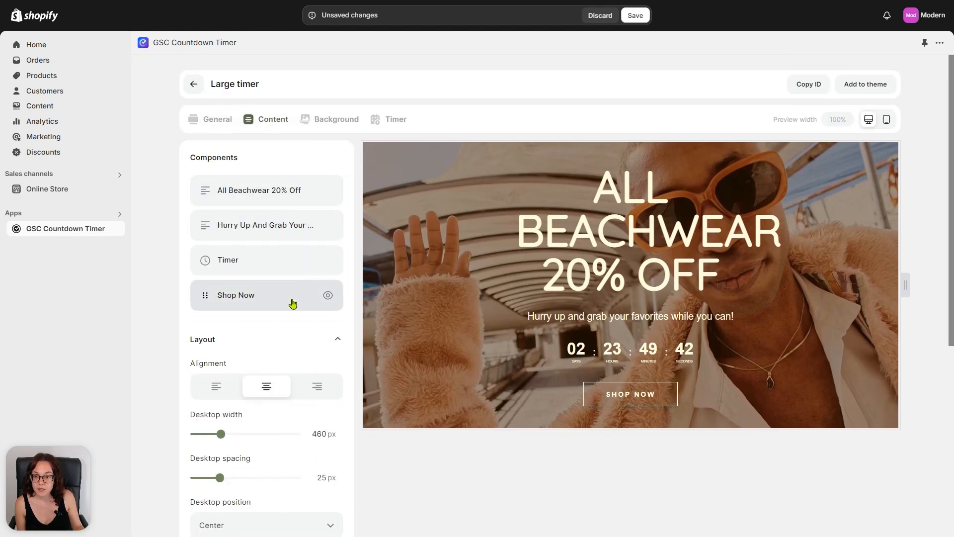
pyautogui.scroll(-1, 293, 303)
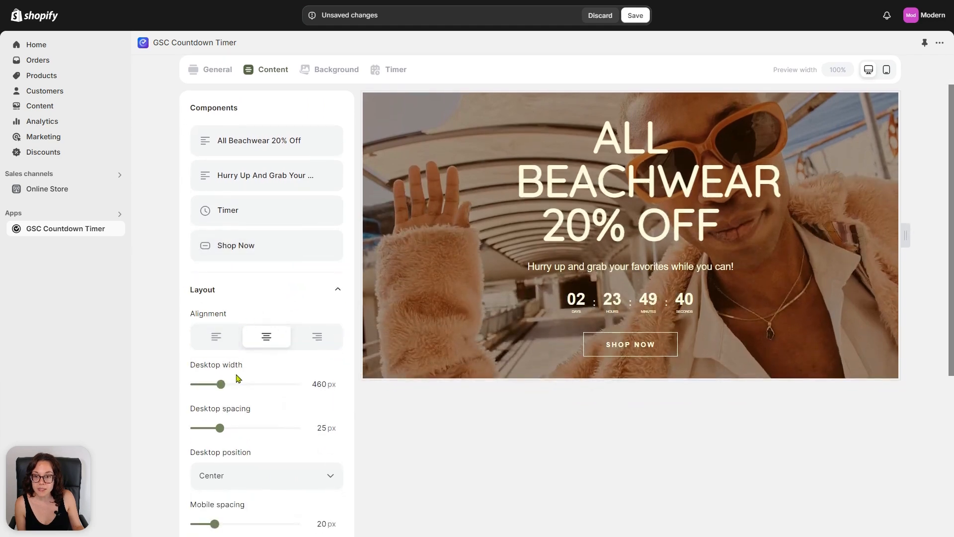
pyautogui.moveTo(221, 384); pyautogui.dragTo(325, 385)
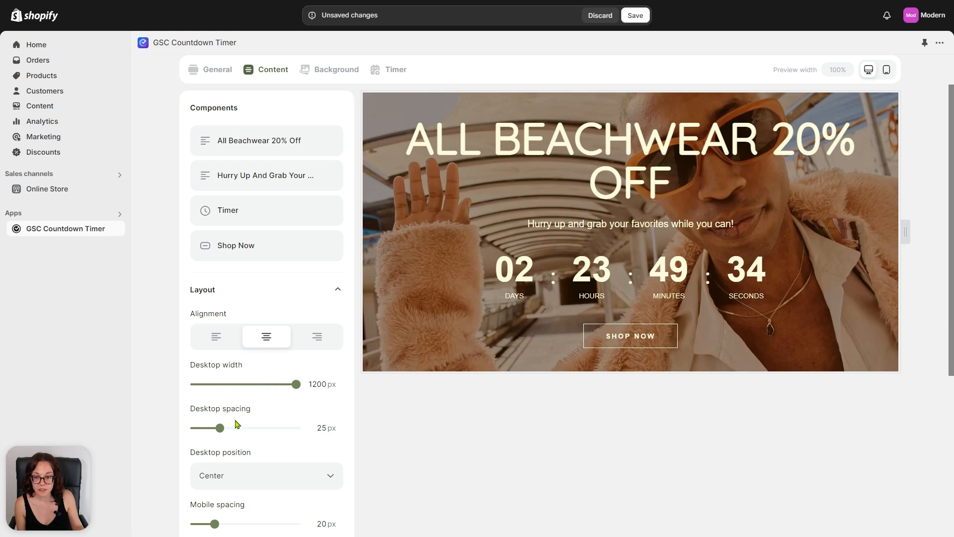
# Set the content layout's desktop spacing to 9 px and its mobile spacing to 17 px.
pyautogui.moveTo(221, 429); pyautogui.dragTo(204, 433)
pyautogui.scroll(1, 159, 347)
pyautogui.scroll(-3, 160, 348)
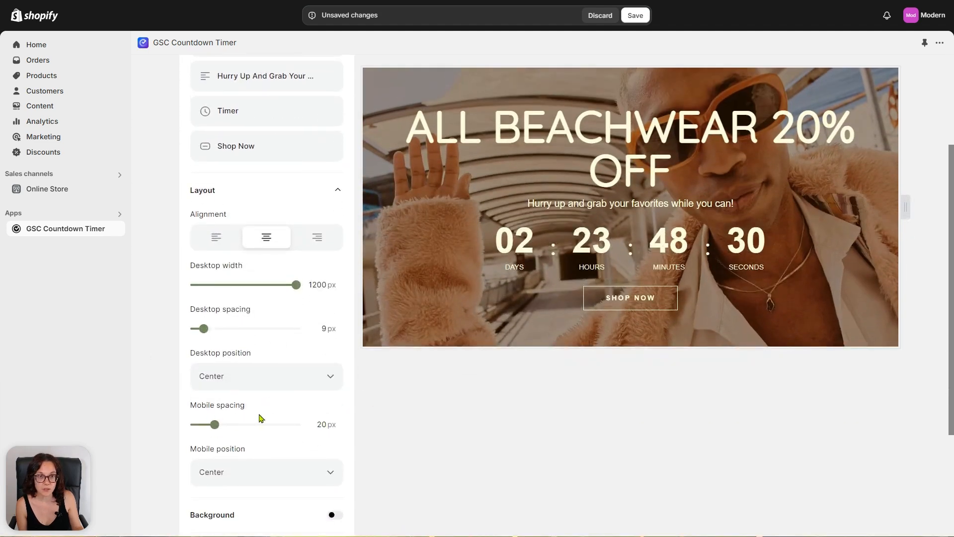
pyautogui.moveTo(215, 427); pyautogui.dragTo(213, 430)
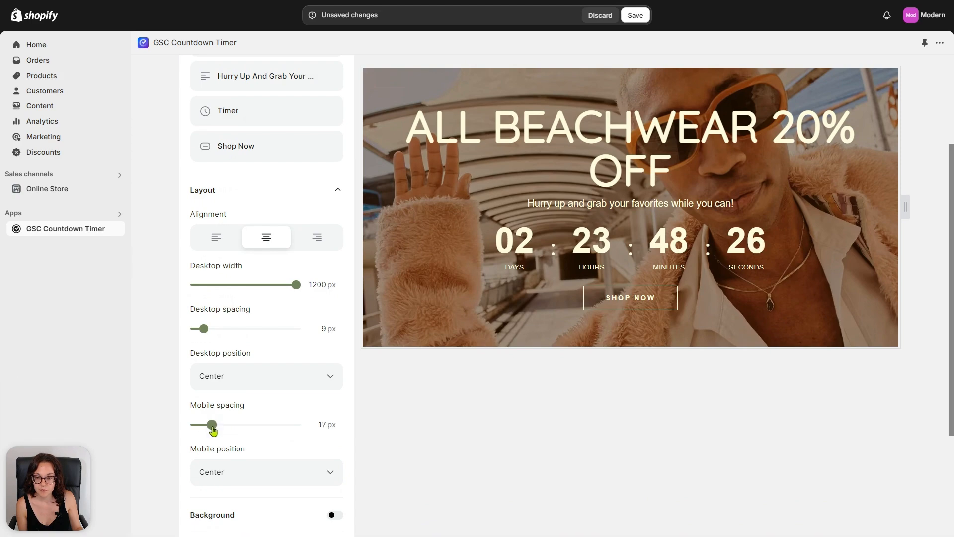
# Show the mobile preview and reduce the content layout's mobile paddings on all four sides.
pyautogui.scroll(3, 159, 437)
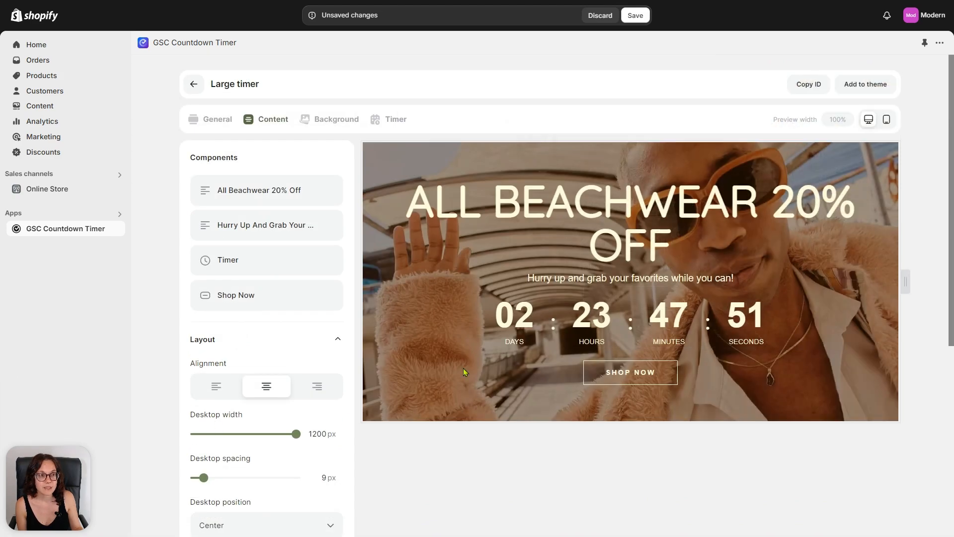
pyautogui.click(886, 119)
pyautogui.scroll(-6, 273, 327)
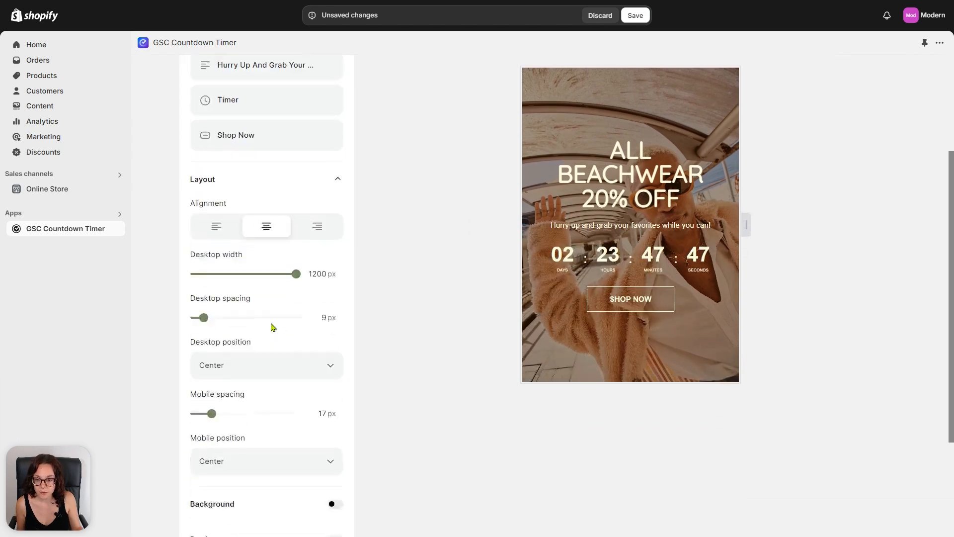
pyautogui.click(337, 498)
pyautogui.scroll(-4, 330, 477)
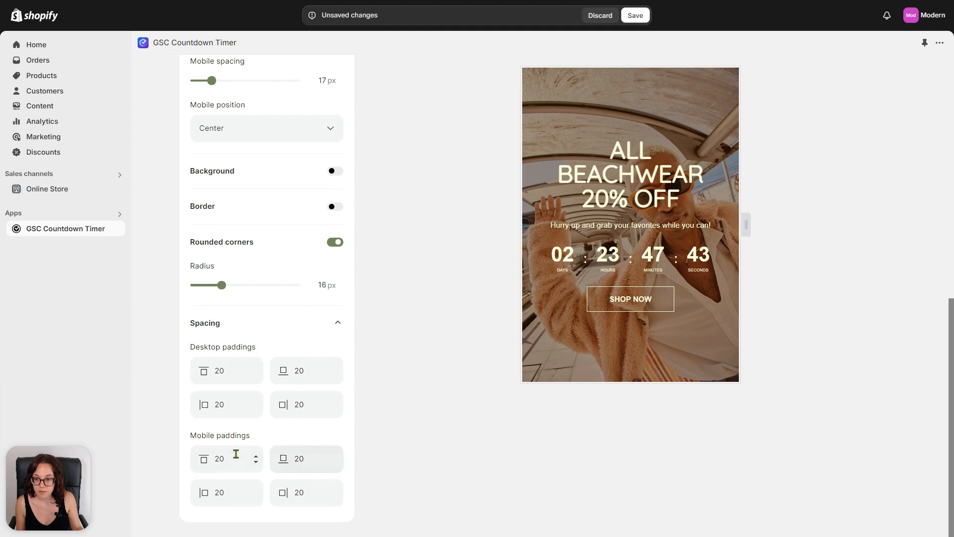
pyautogui.click(256, 461)
pyautogui.click(255, 462)
pyautogui.click(256, 461)
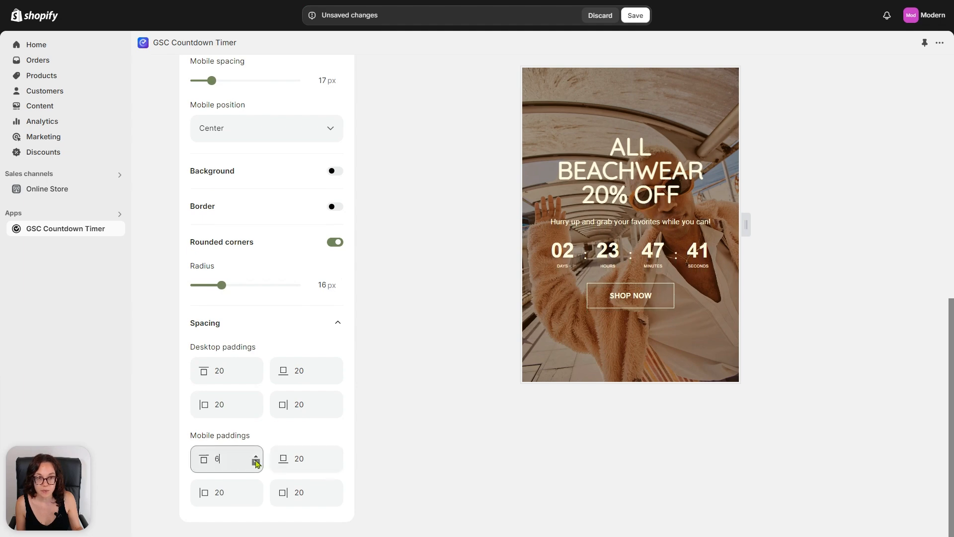
pyautogui.click(337, 462)
pyautogui.click(336, 497)
pyautogui.click(255, 496)
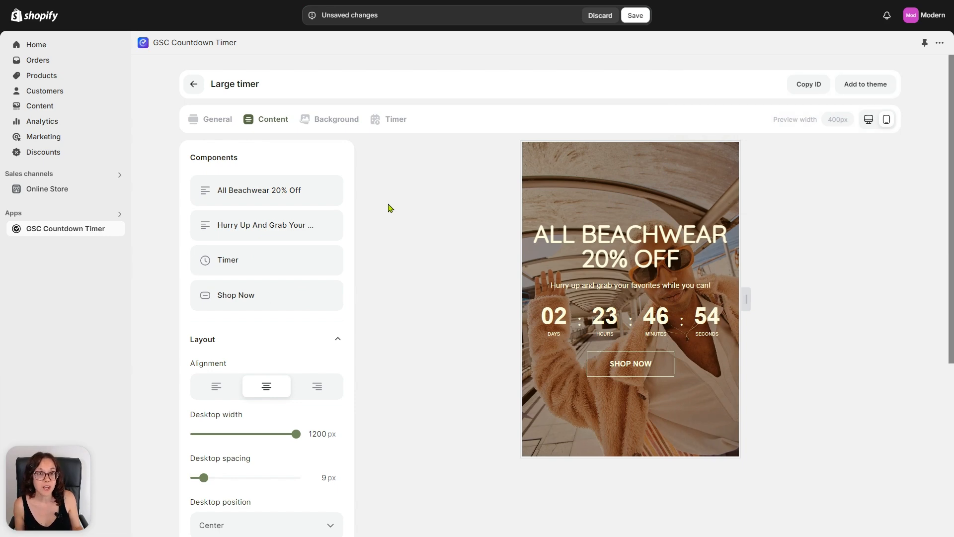
# Replace the banner's URL background with an uploaded photo of a striped open shirt and set the desktop height to 42%.
pyautogui.click(338, 120)
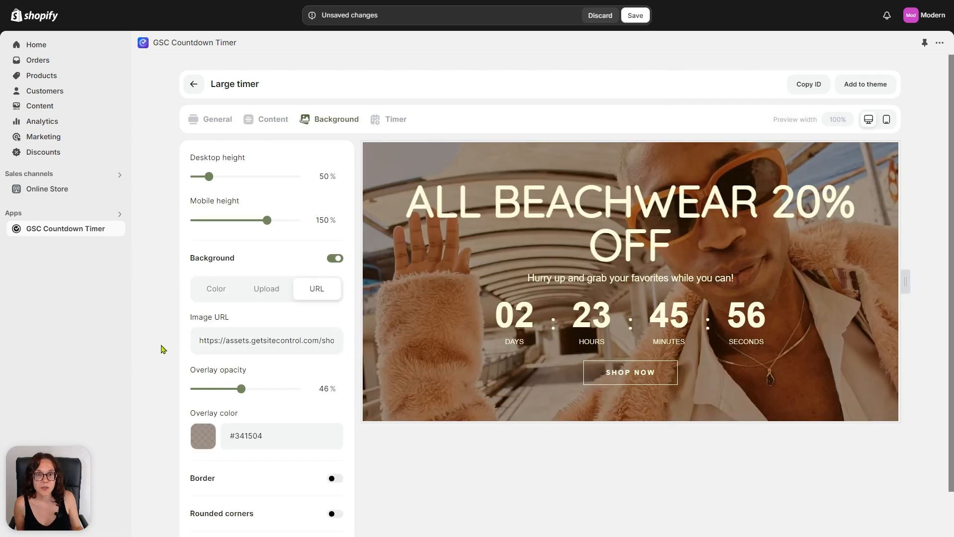
pyautogui.click(273, 292)
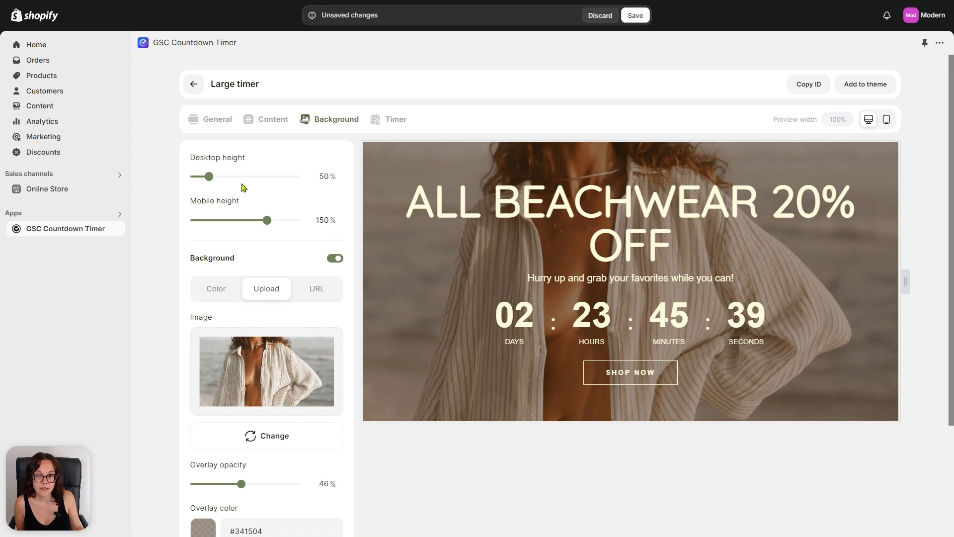
pyautogui.moveTo(209, 177); pyautogui.dragTo(204, 178)
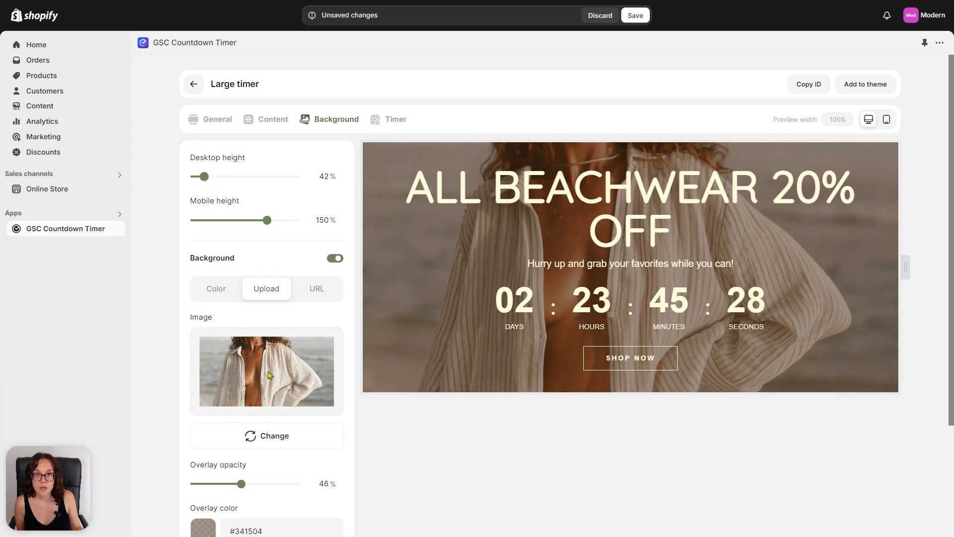
# Set the background's overlay opacity to 40% and check the banner in the mobile preview before returning to desktop.
pyautogui.moveTo(243, 485); pyautogui.dragTo(235, 484)
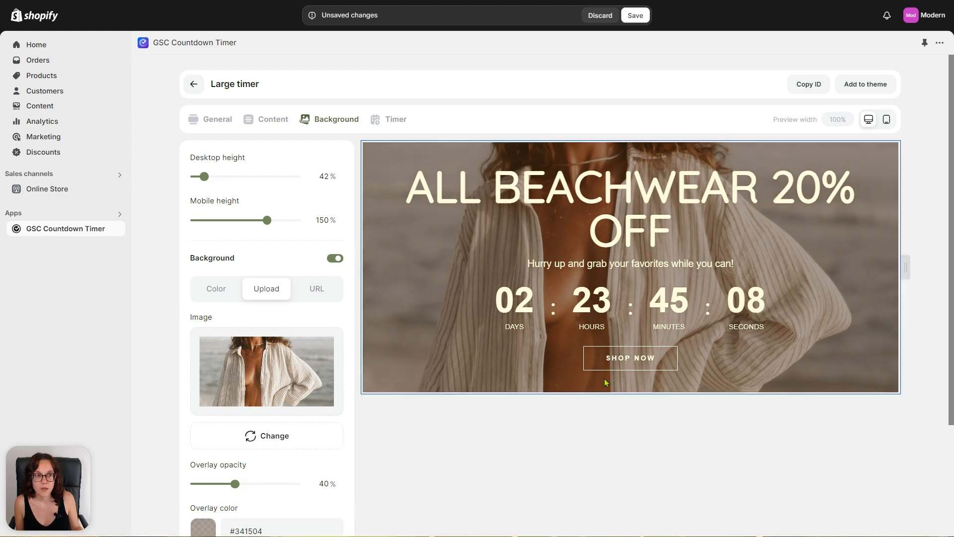
pyautogui.click(887, 120)
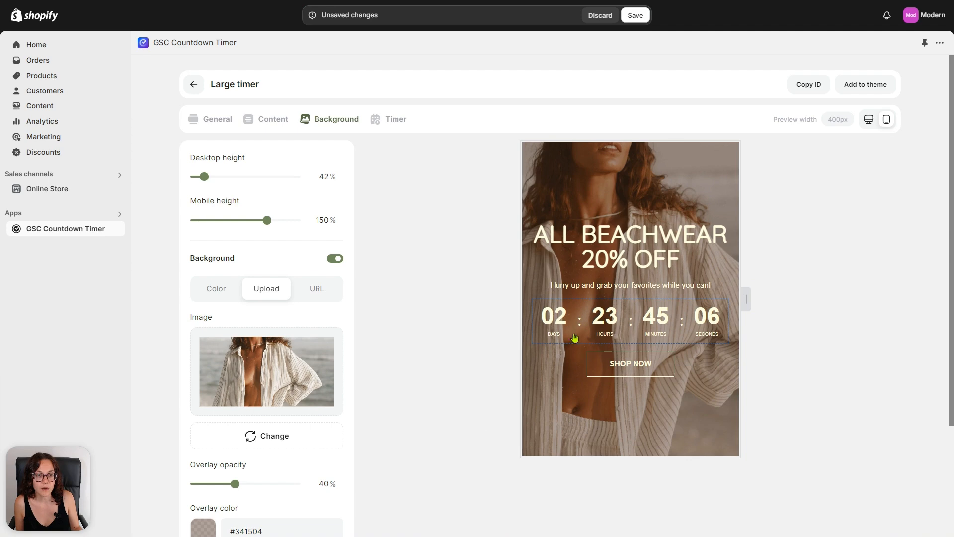
pyautogui.click(865, 120)
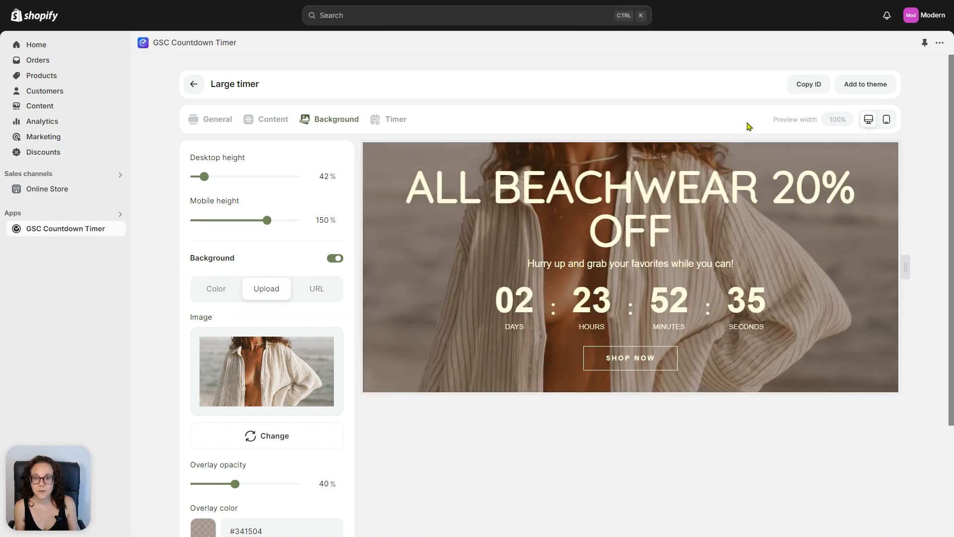
# Change the timer mode to Fixed date with 2024-09-06 as the end date.
pyautogui.click(388, 125)
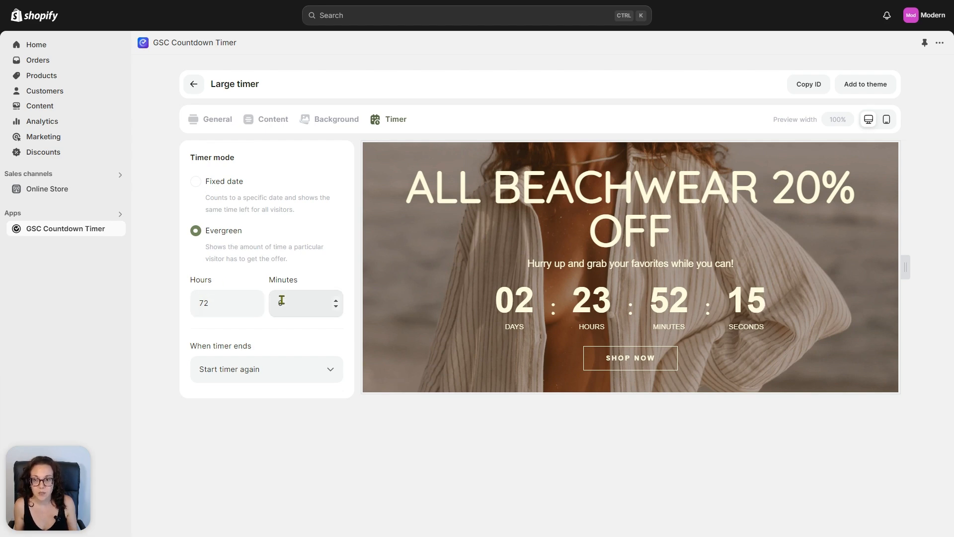
pyautogui.click(195, 181)
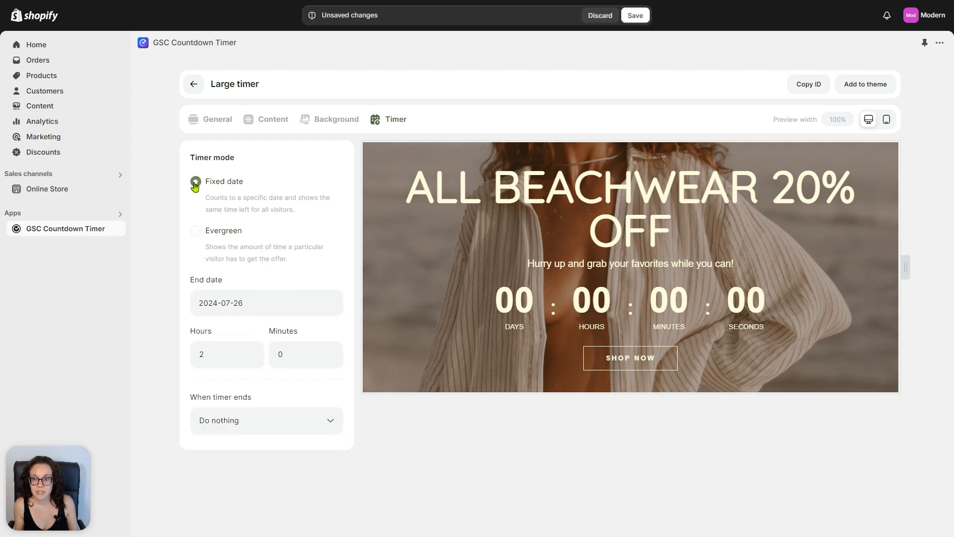
pyautogui.click(251, 305)
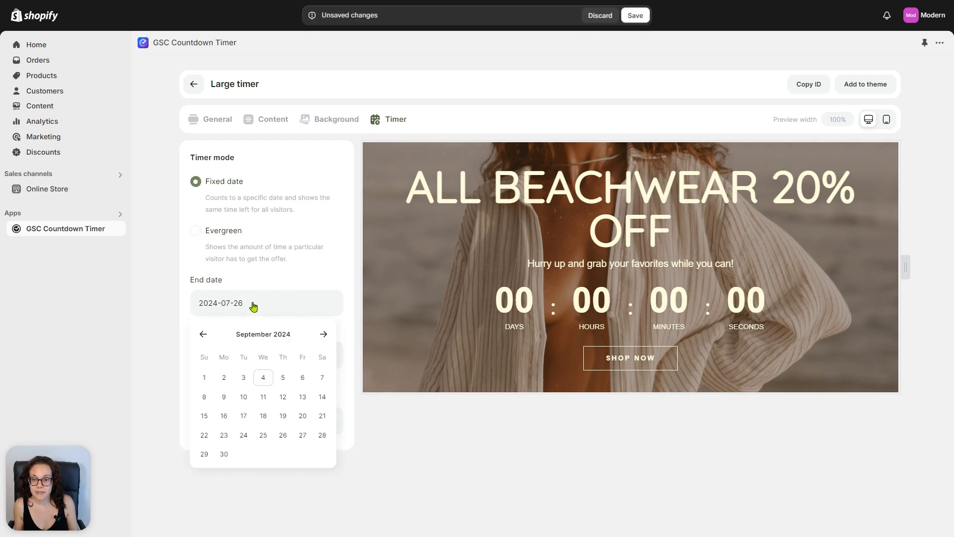
pyautogui.click(301, 378)
pyautogui.click(344, 334)
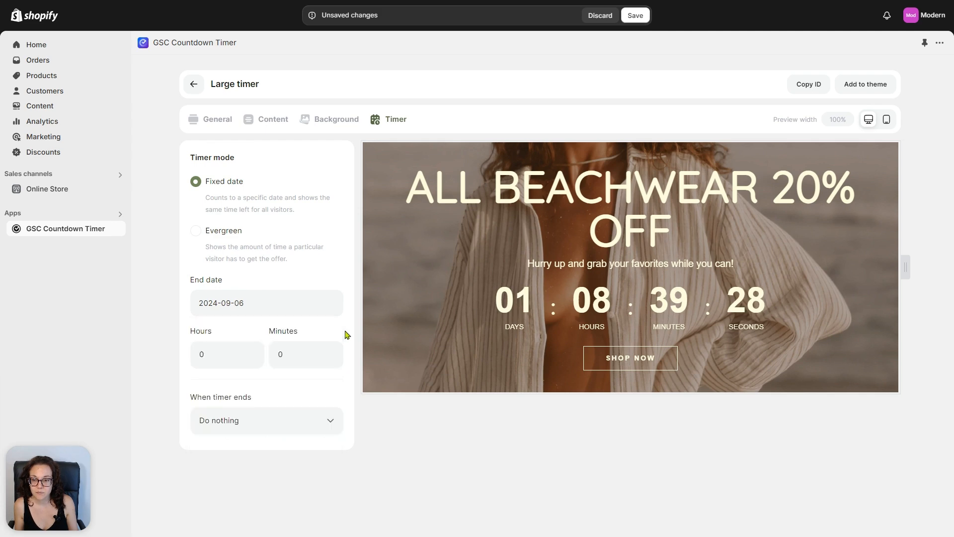
# Set the timer's end time to 23 hours and 59 minutes.
pyautogui.doubleClick(229, 356)
pyautogui.write('23')
pyautogui.doubleClick(300, 356)
pyautogui.write('59')
pyautogui.press('Tab')
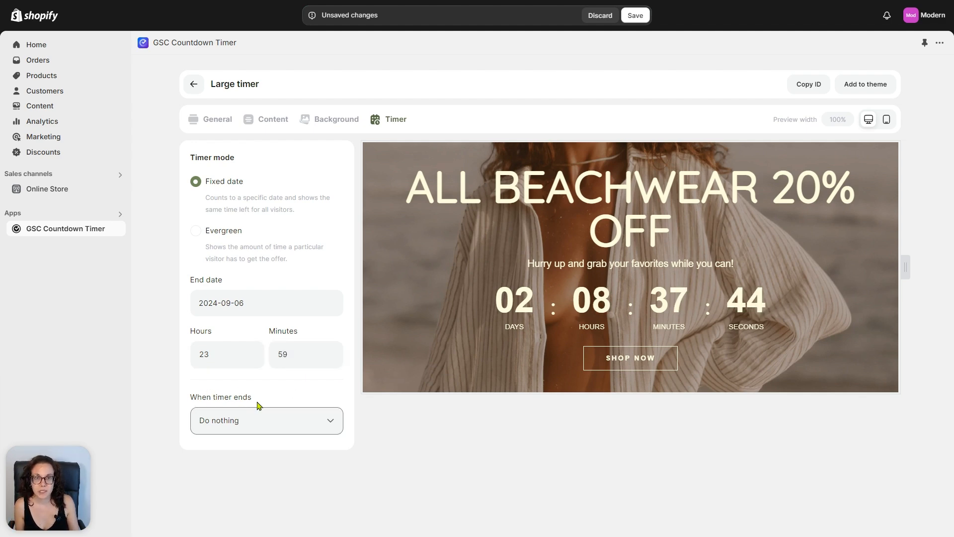
# Make the timer hide when it ends and save the widget.
pyautogui.click(282, 420)
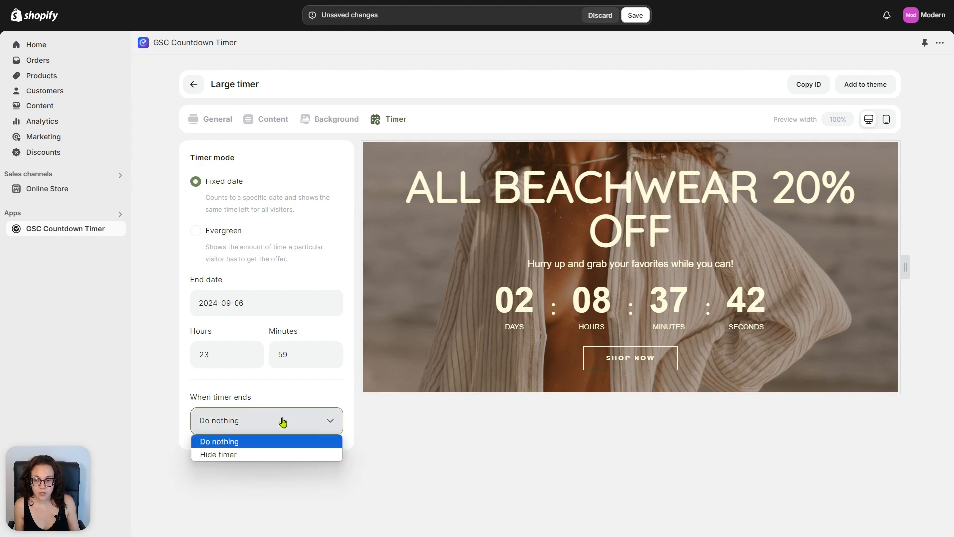
pyautogui.click(244, 455)
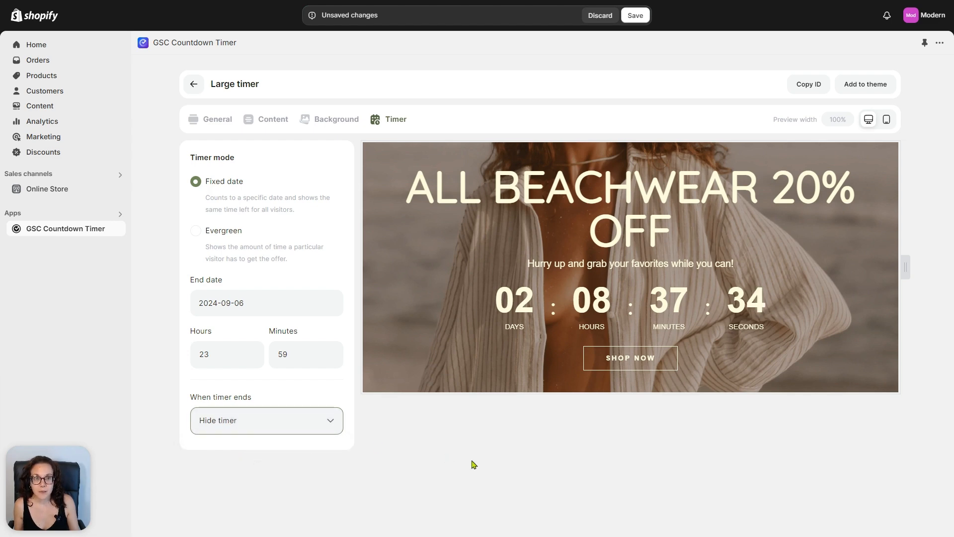
pyautogui.click(636, 17)
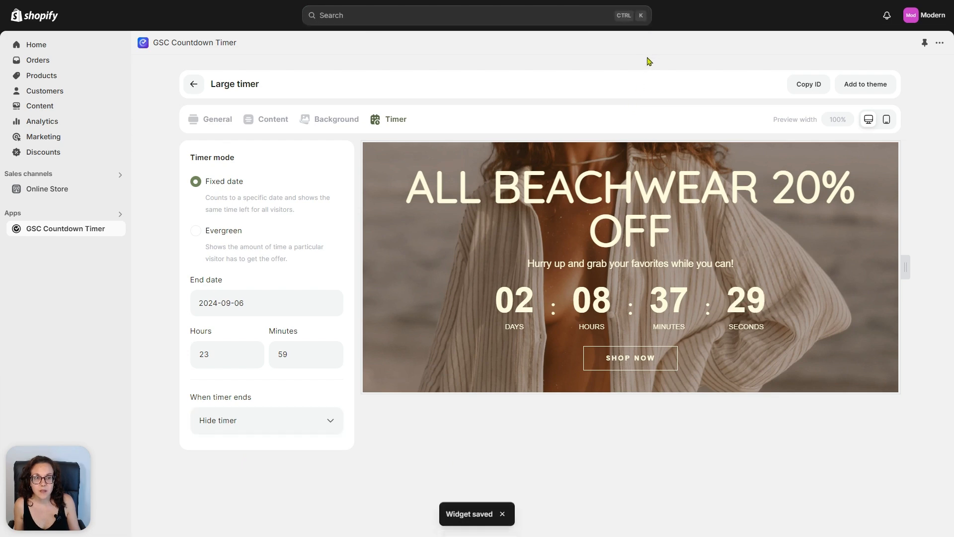
# Copy the timer widget's ID and add the GSC Countdown Timer's Timer Widget below the Multiple collections section on the home page.
pyautogui.click(808, 85)
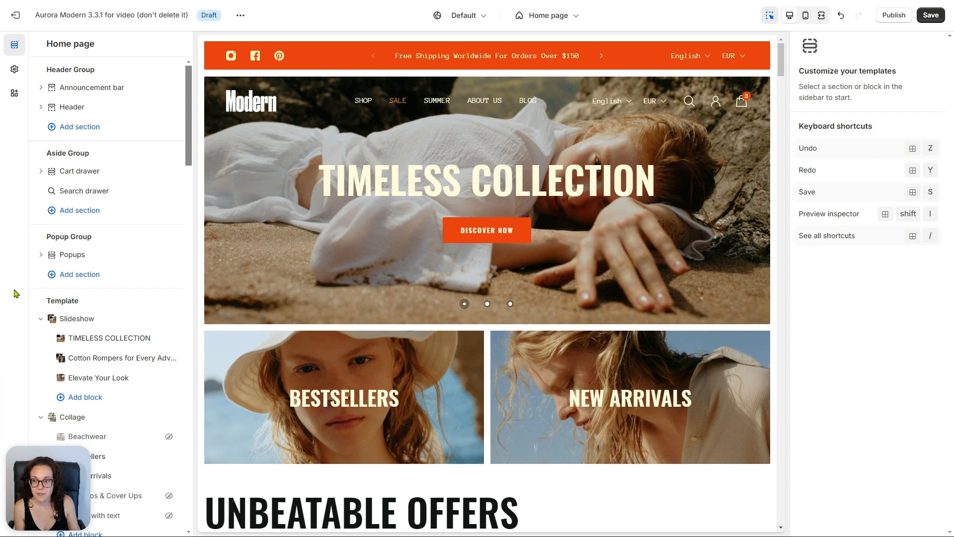
pyautogui.scroll(-3, 98, 311)
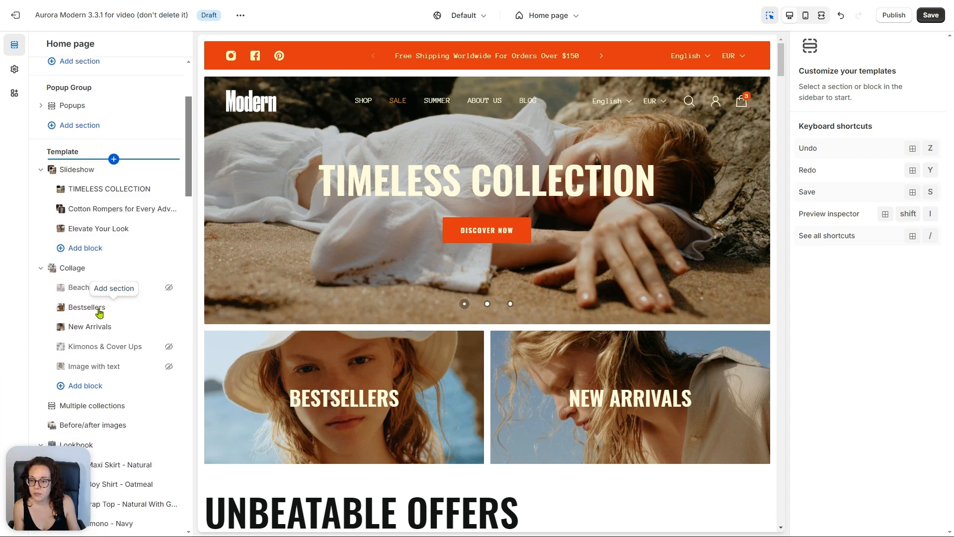
pyautogui.scroll(-1, 99, 313)
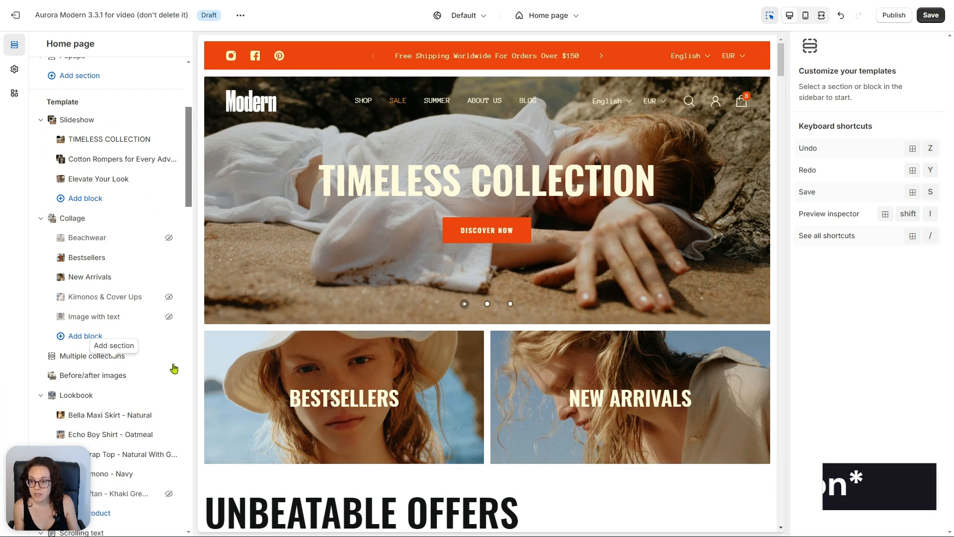
pyautogui.click(114, 366)
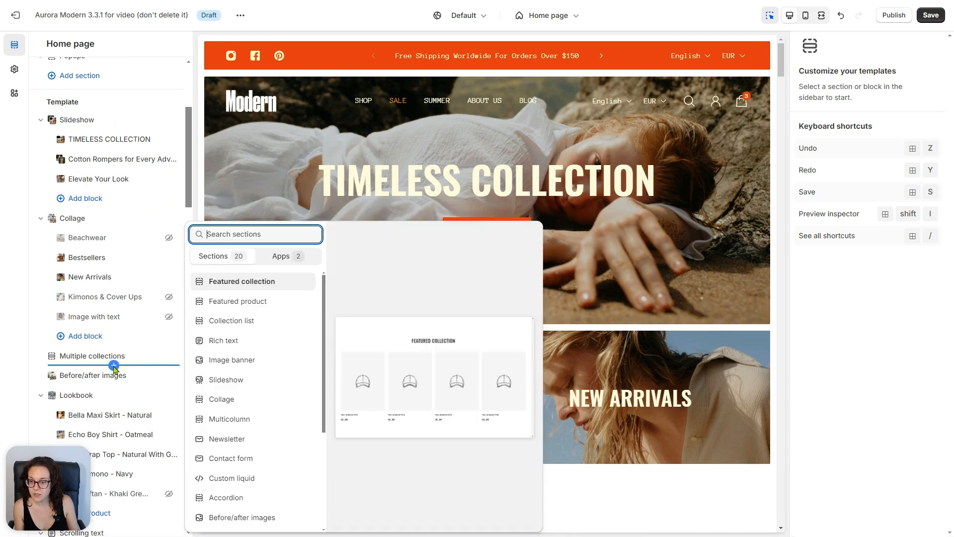
pyautogui.click(281, 257)
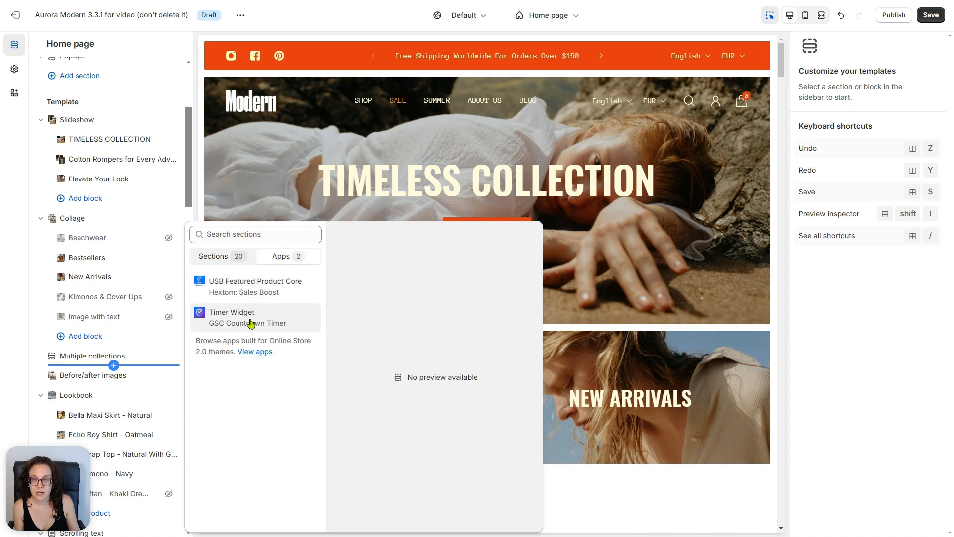
pyautogui.click(251, 324)
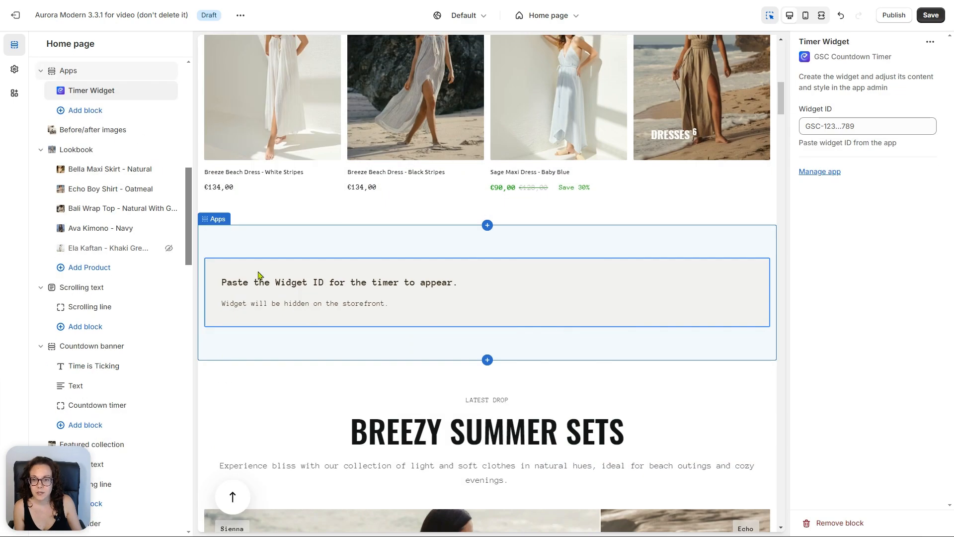
# Paste the copied widget ID into the new Timer Widget block and save the home page.
pyautogui.click(588, 300)
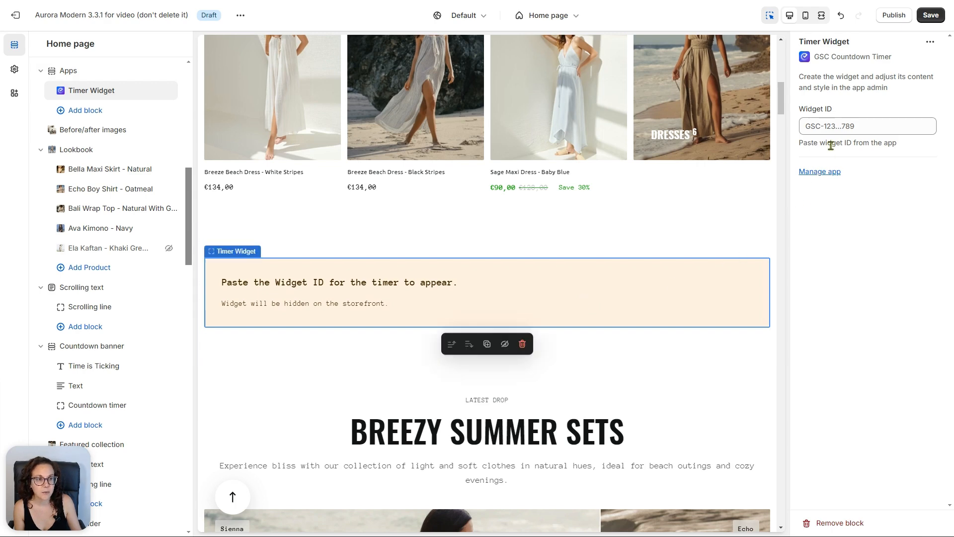
pyautogui.click(838, 130)
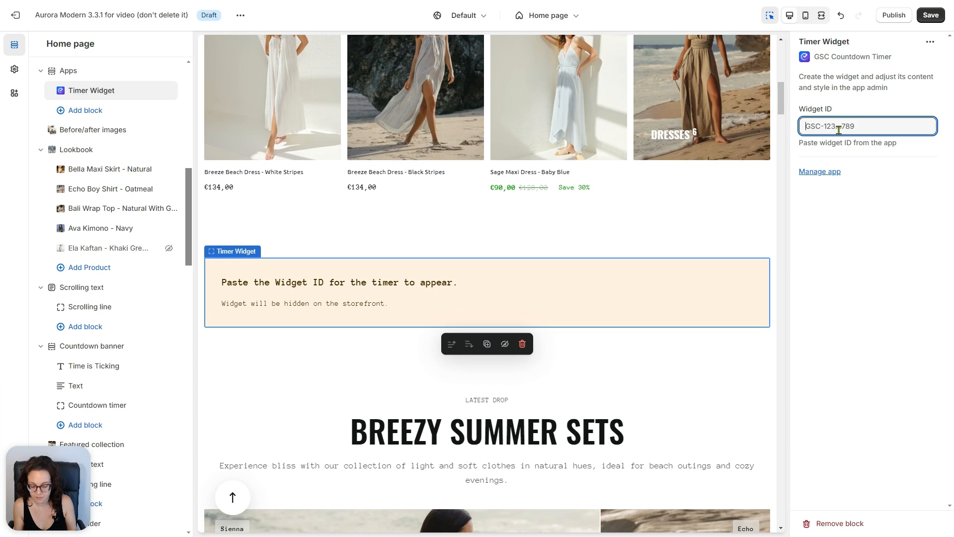
pyautogui.hotkey('ctrl', 'v')
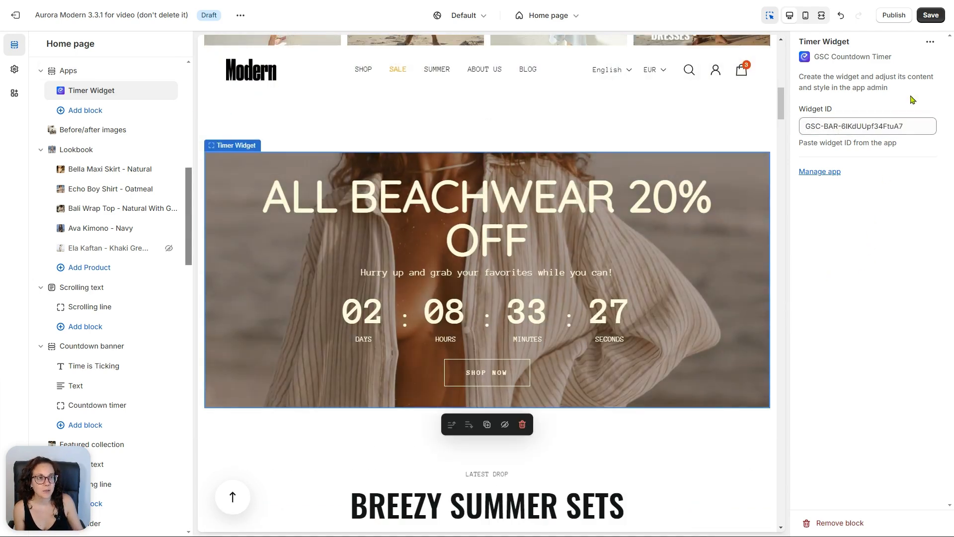
pyautogui.click(930, 15)
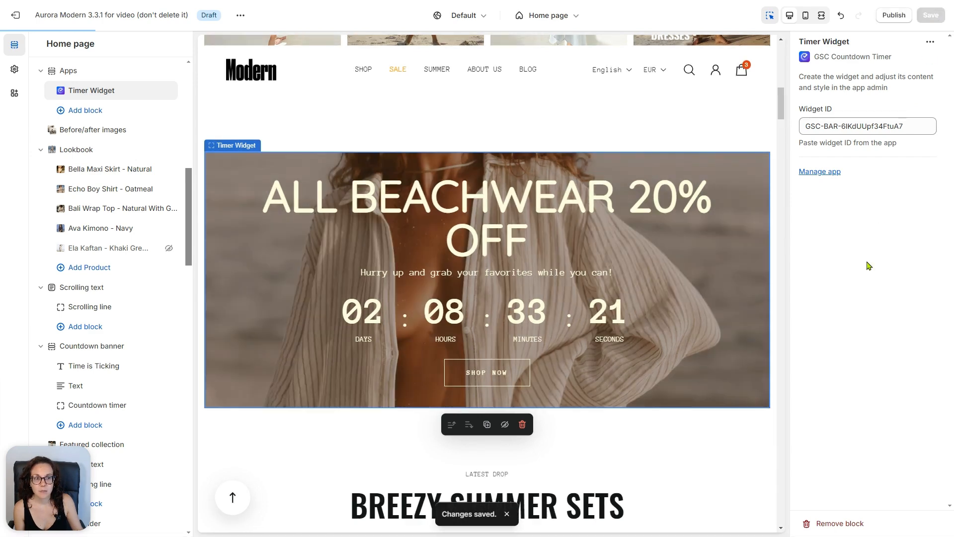
# Preview the home page's timer banner in the mobile view and at full-screen width.
pyautogui.click(805, 15)
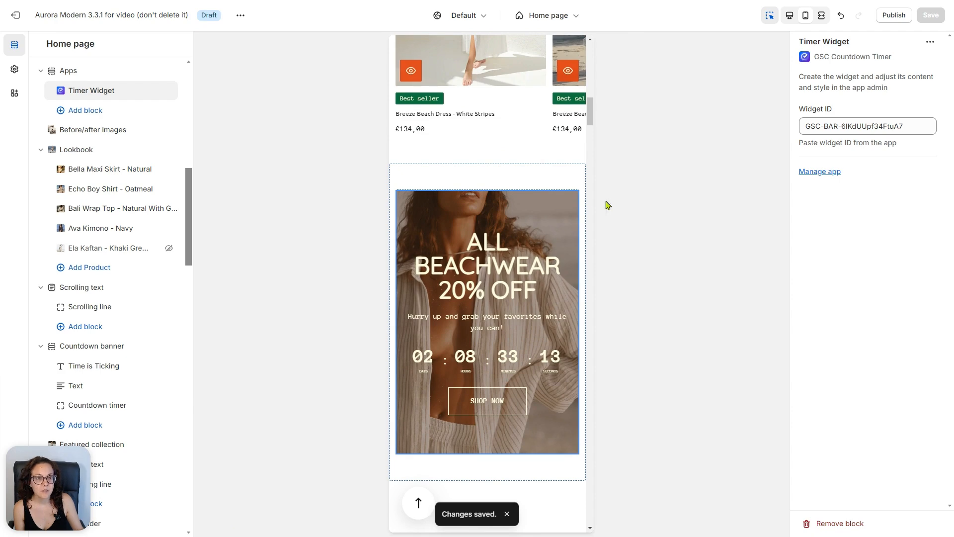
pyautogui.click(821, 16)
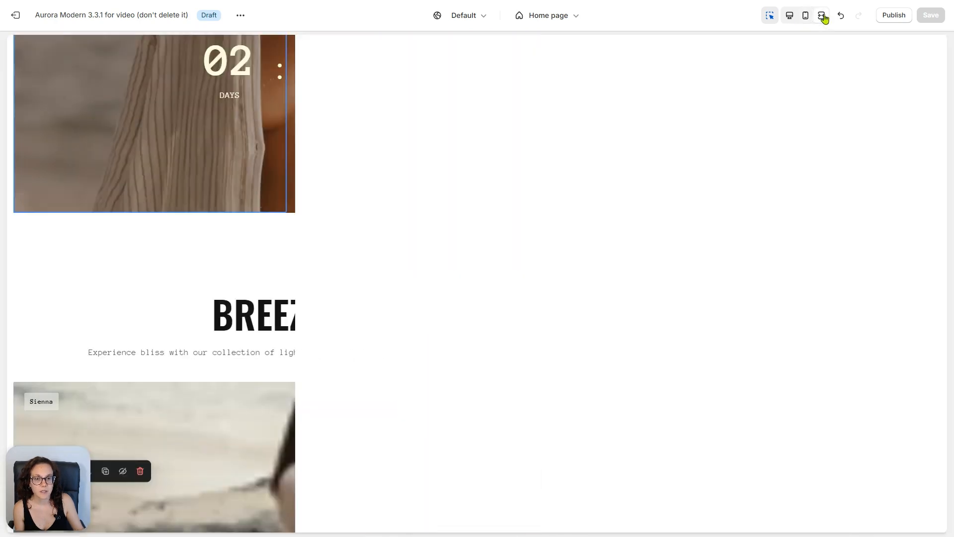
pyautogui.scroll(5, 724, 336)
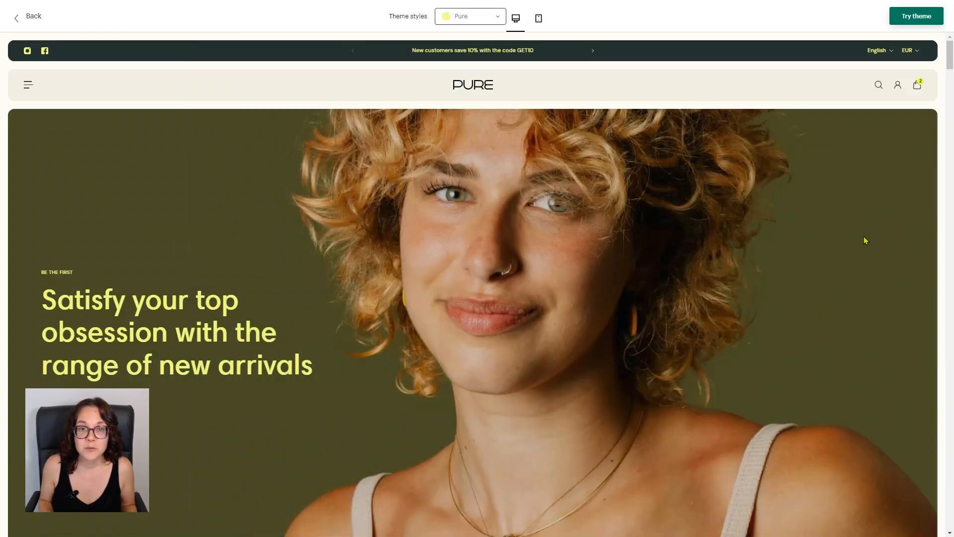
# Look through the Pure theme demo's home page and open the cart from the Fanny Activewear Set product page.
pyautogui.scroll(-3, 864, 239)
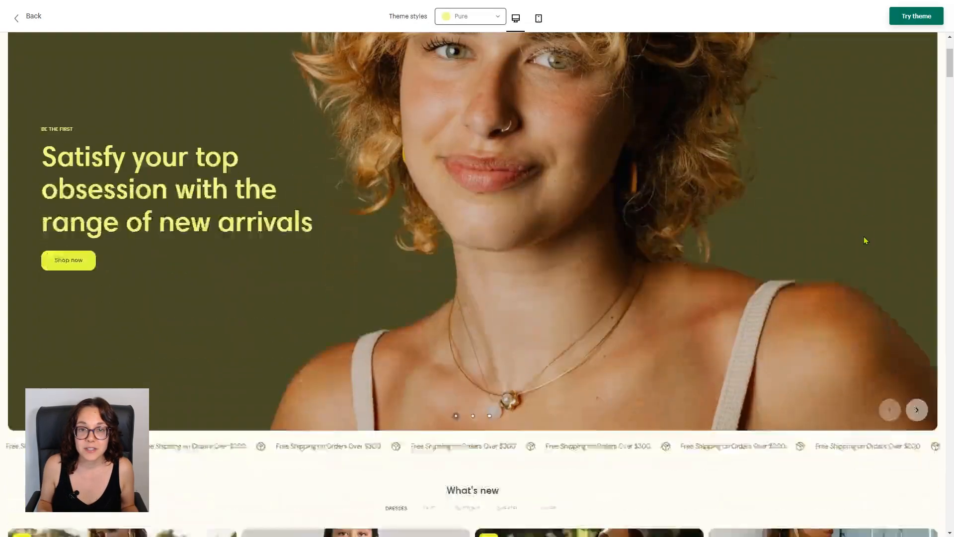
pyautogui.scroll(-10, 864, 238)
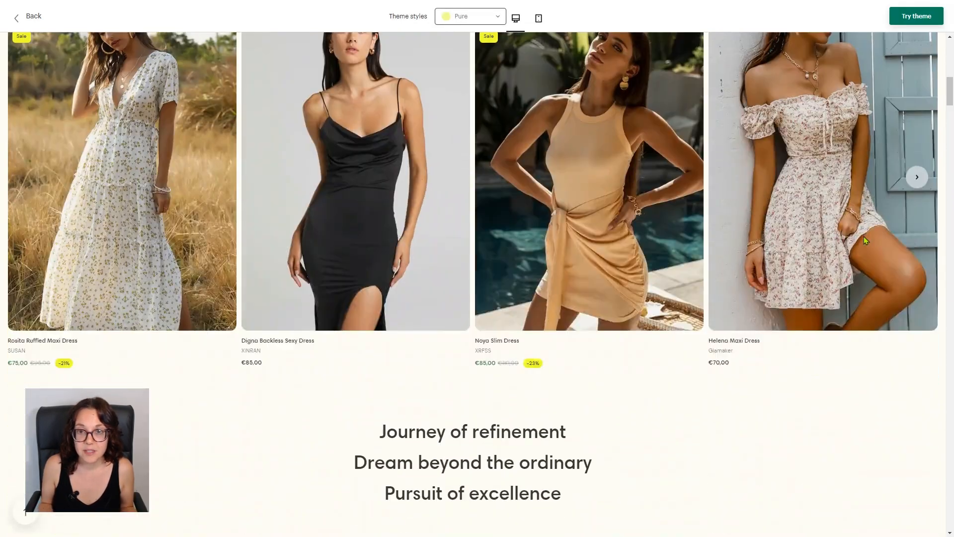
pyautogui.scroll(-8, 865, 240)
pyautogui.scroll(-1, 863, 241)
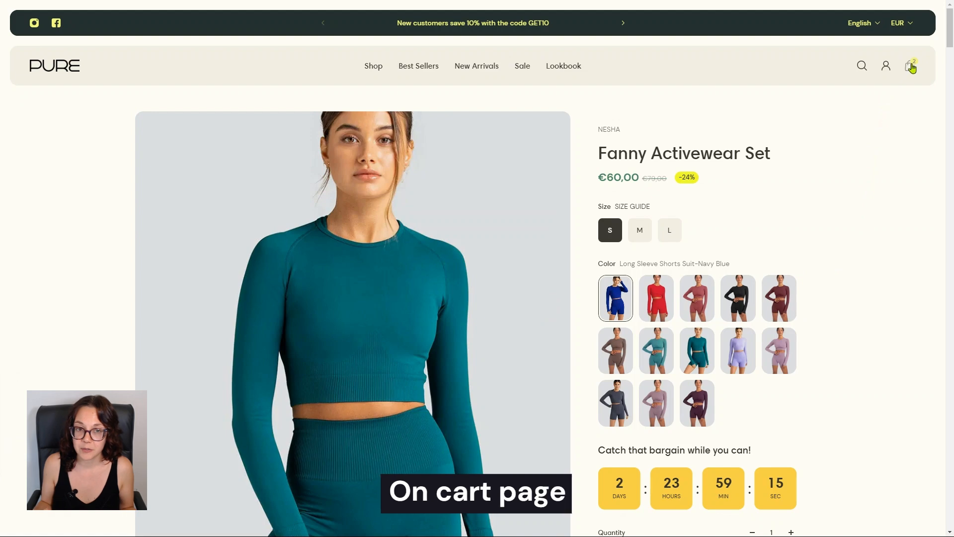
pyautogui.click(913, 66)
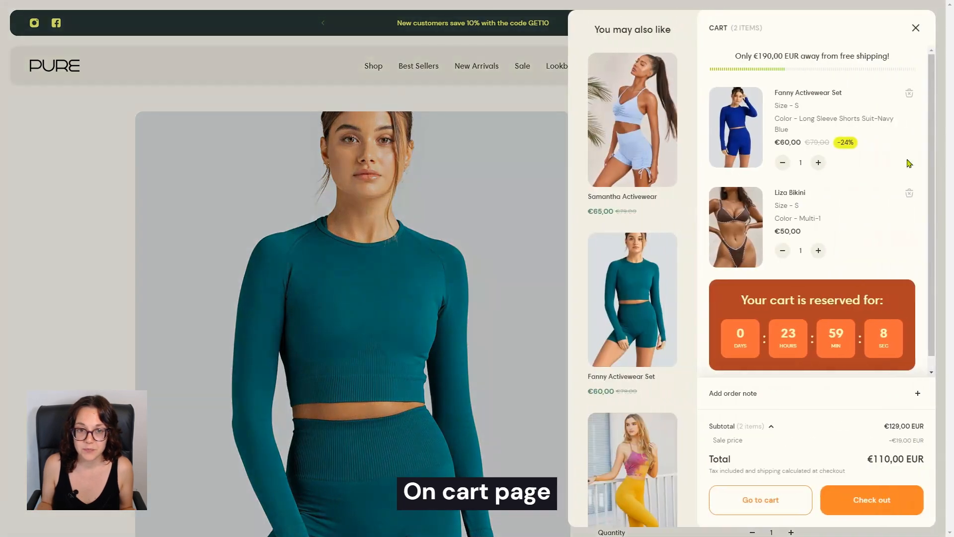